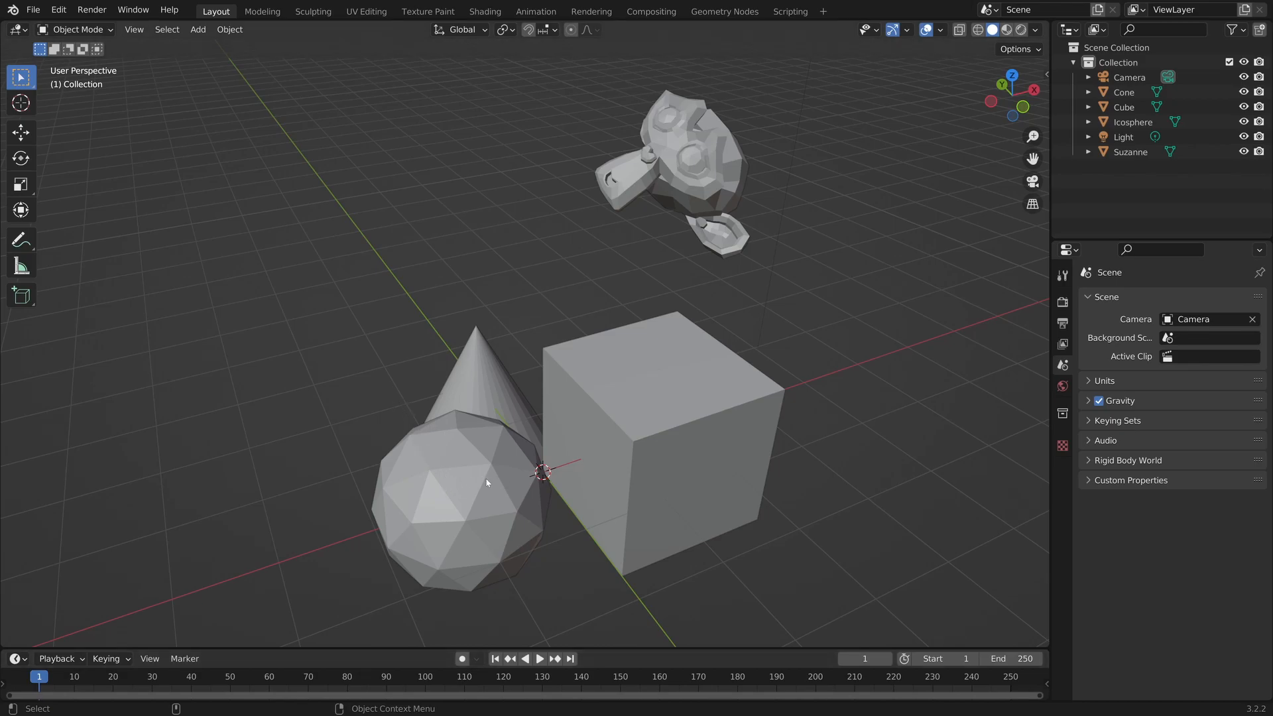
Step: Compare the global top view of the scene with the view aligned to the monkey head's own local top
{"action": "key", "text": "KP_7"}
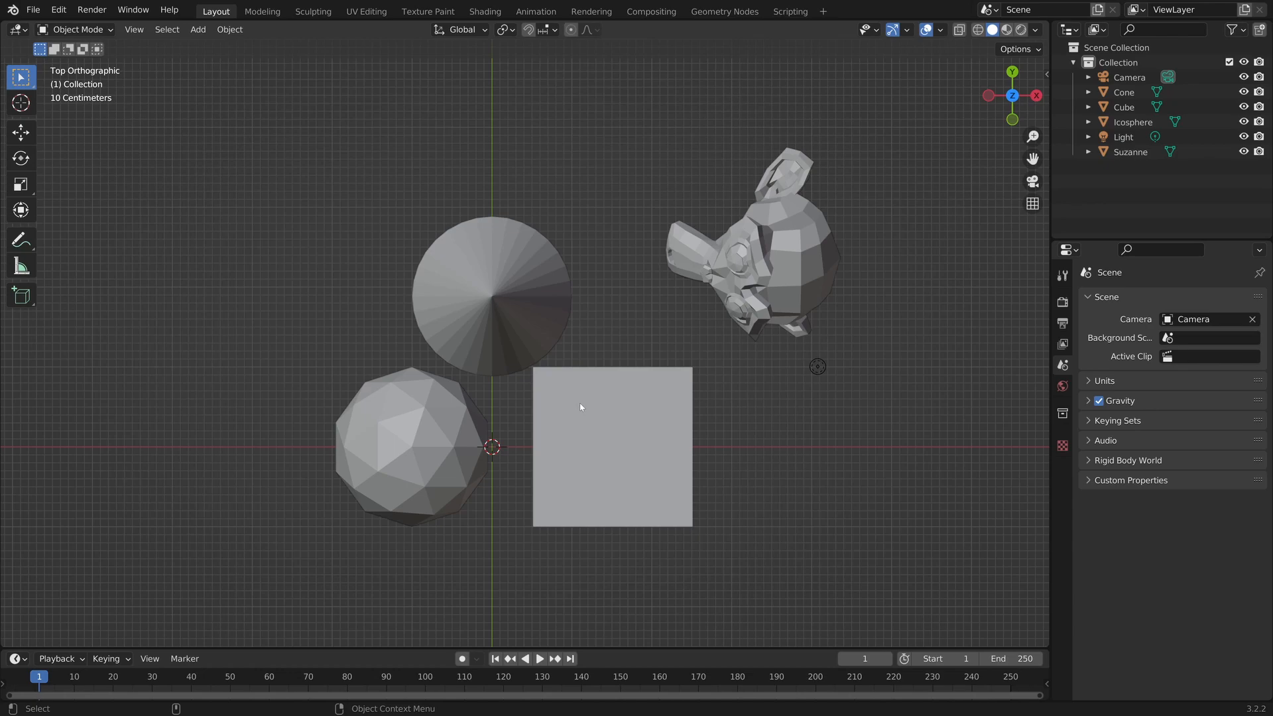
{"action": "middle_click_drag", "start_coordinate": [553, 398], "coordinate": [560, 273]}
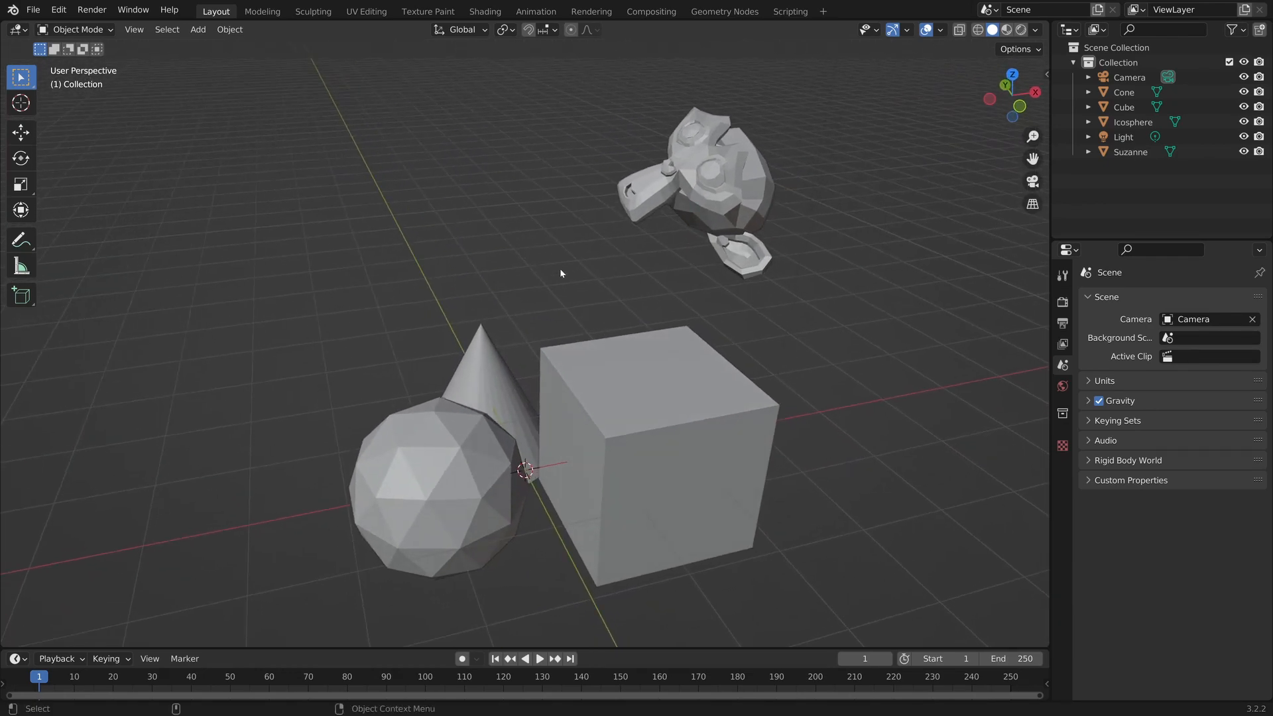
{"action": "left_click", "coordinate": [704, 188]}
{"action": "mouse_move", "coordinate": [653, 253]}
{"action": "middle_mouse_down"}
{"action": "mouse_move", "coordinate": [671, 258]}
{"action": "mouse_move", "coordinate": [637, 217]}
{"action": "mouse_move", "coordinate": [679, 224]}
{"action": "mouse_move", "coordinate": [698, 265]}
{"action": "mouse_move", "coordinate": [682, 237]}
{"action": "mouse_move", "coordinate": [667, 229]}
{"action": "mouse_move", "coordinate": [669, 240]}
{"action": "middle_mouse_up"}
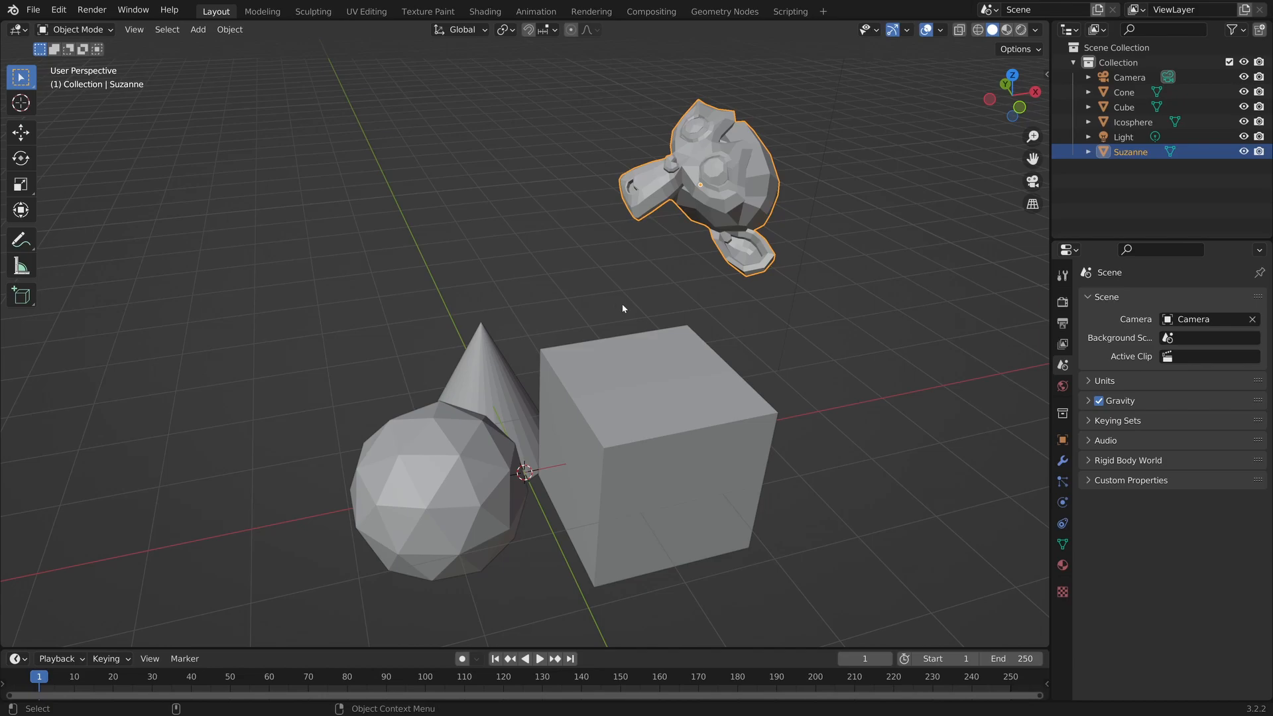
{"action": "key", "text": "shift"}
{"action": "key", "text": "shift+KP_7"}
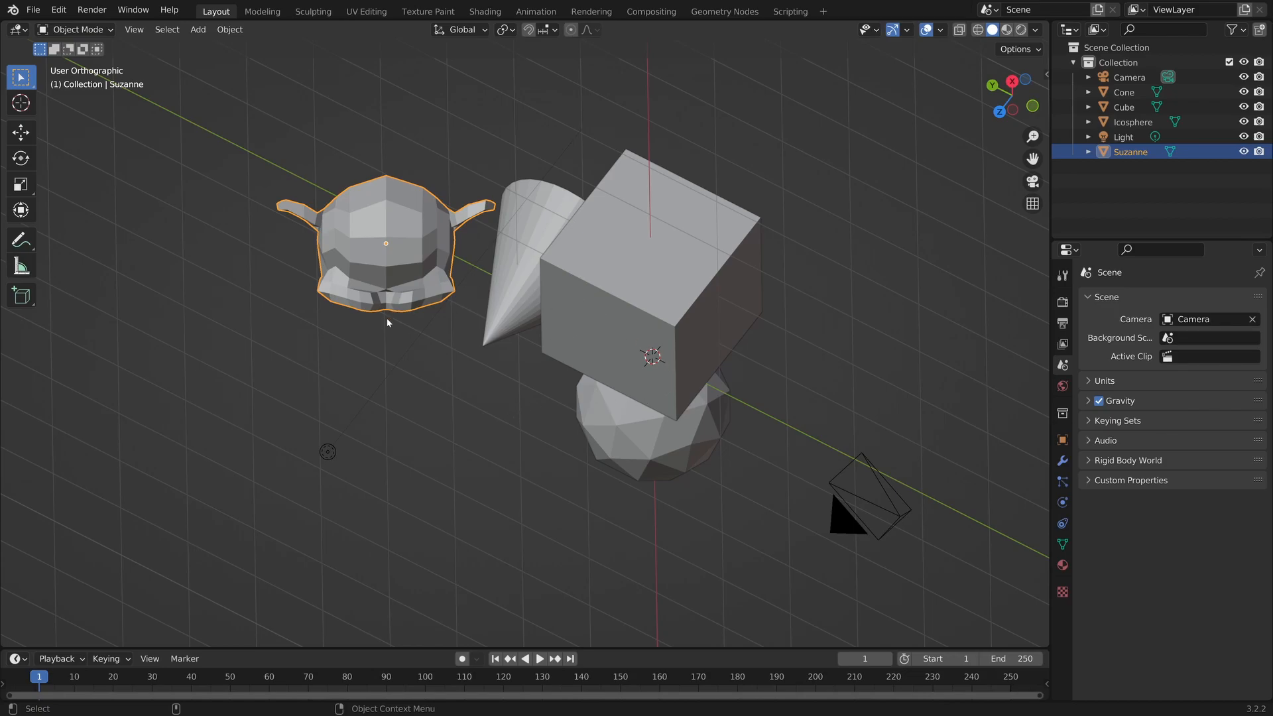
{"action": "middle_click_drag", "start_coordinate": [357, 263], "coordinate": [391, 240]}
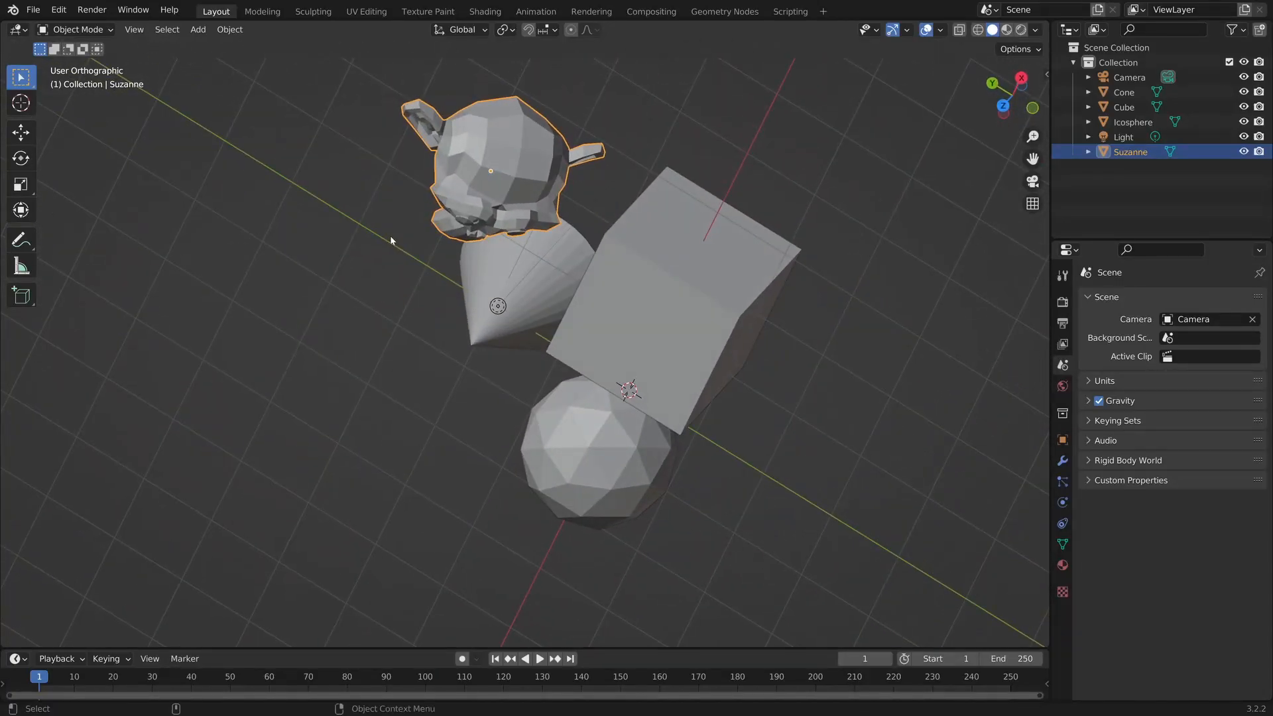
{"action": "key", "text": "KP_7"}
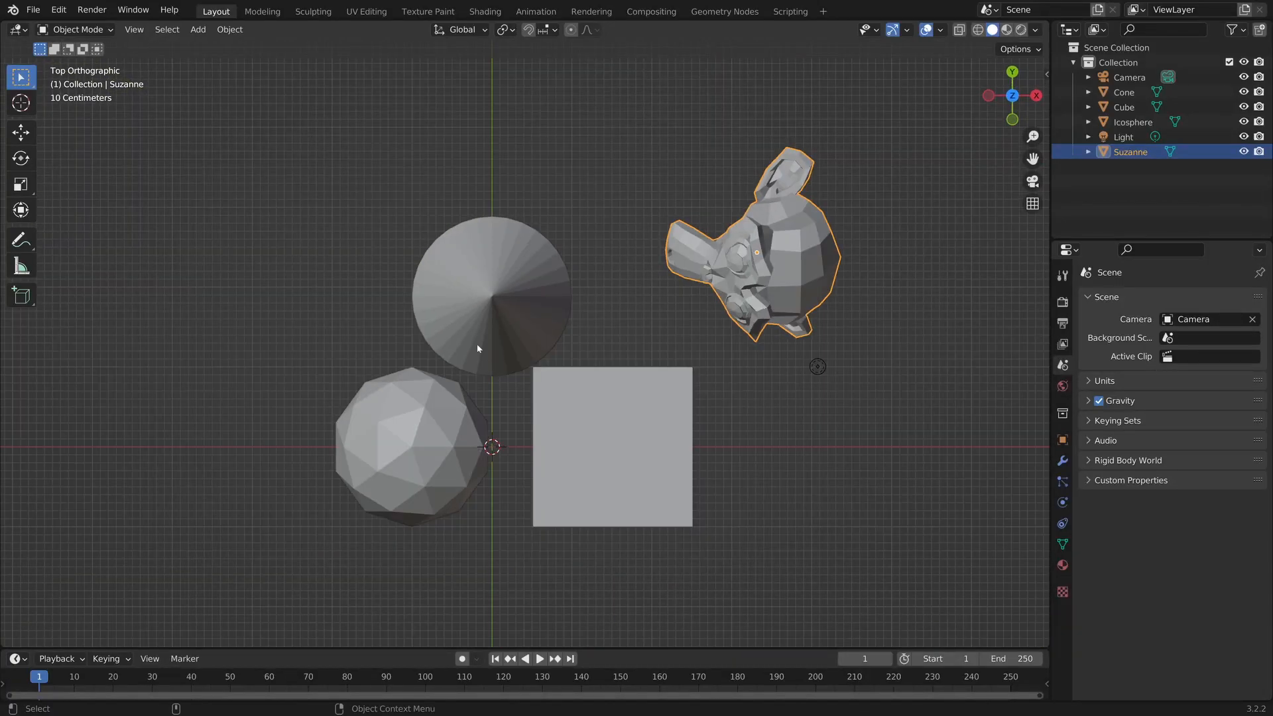
{"action": "middle_click_drag", "start_coordinate": [537, 418], "coordinate": [504, 359]}
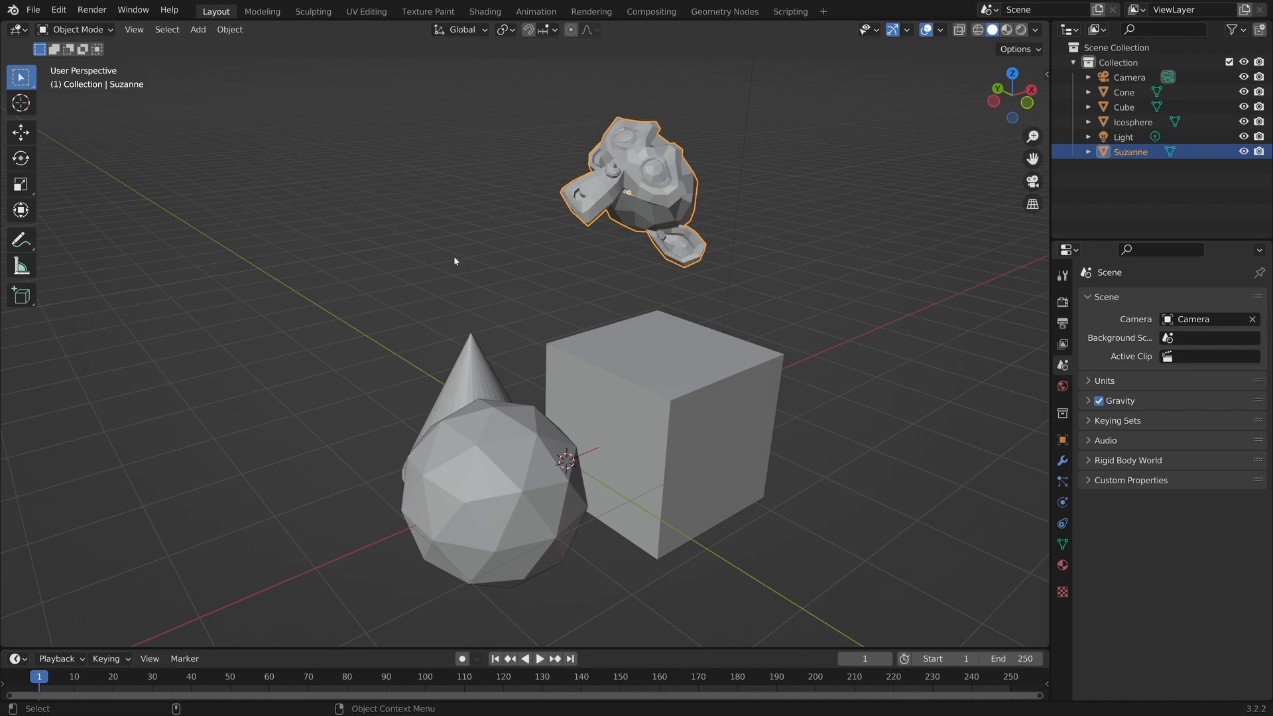
Step: Make a linked duplicate of the monkey head and place it about 5.1 m from the original, beyond the cone
{"action": "left_click", "coordinate": [595, 252]}
{"action": "left_click", "coordinate": [639, 186]}
{"action": "key", "text": "shift+d"}
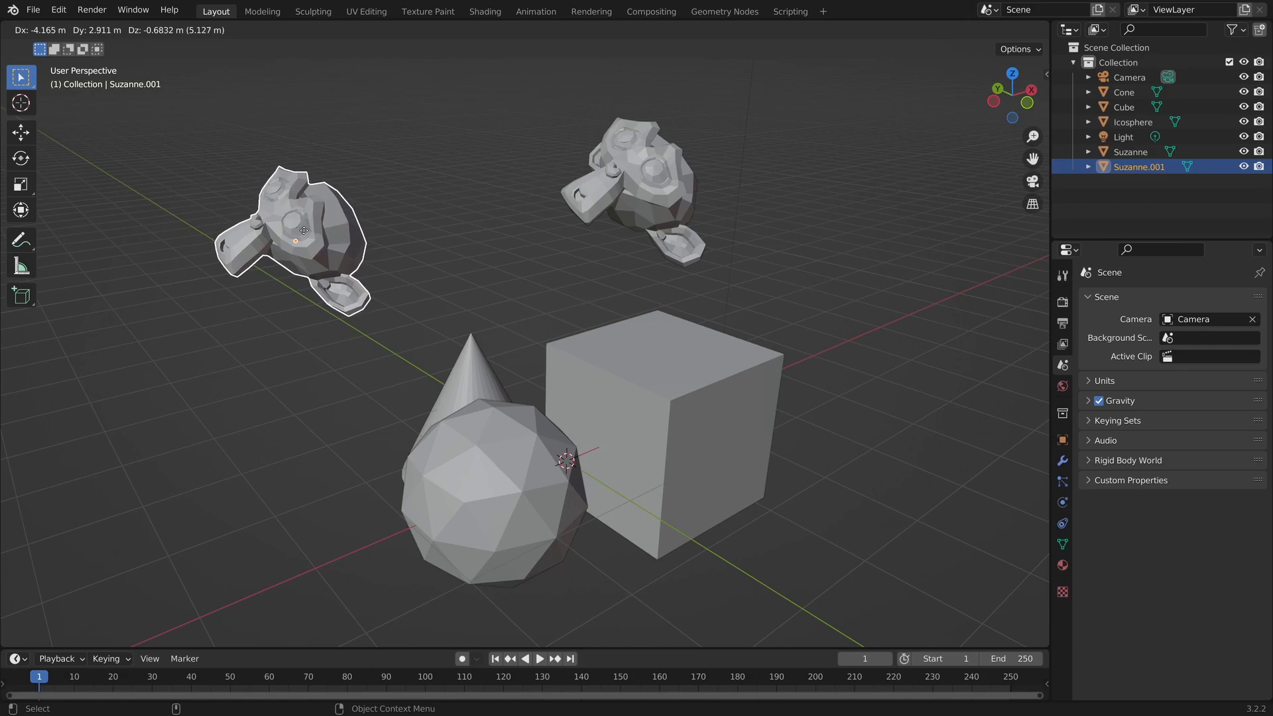
{"action": "left_click", "coordinate": [308, 234]}
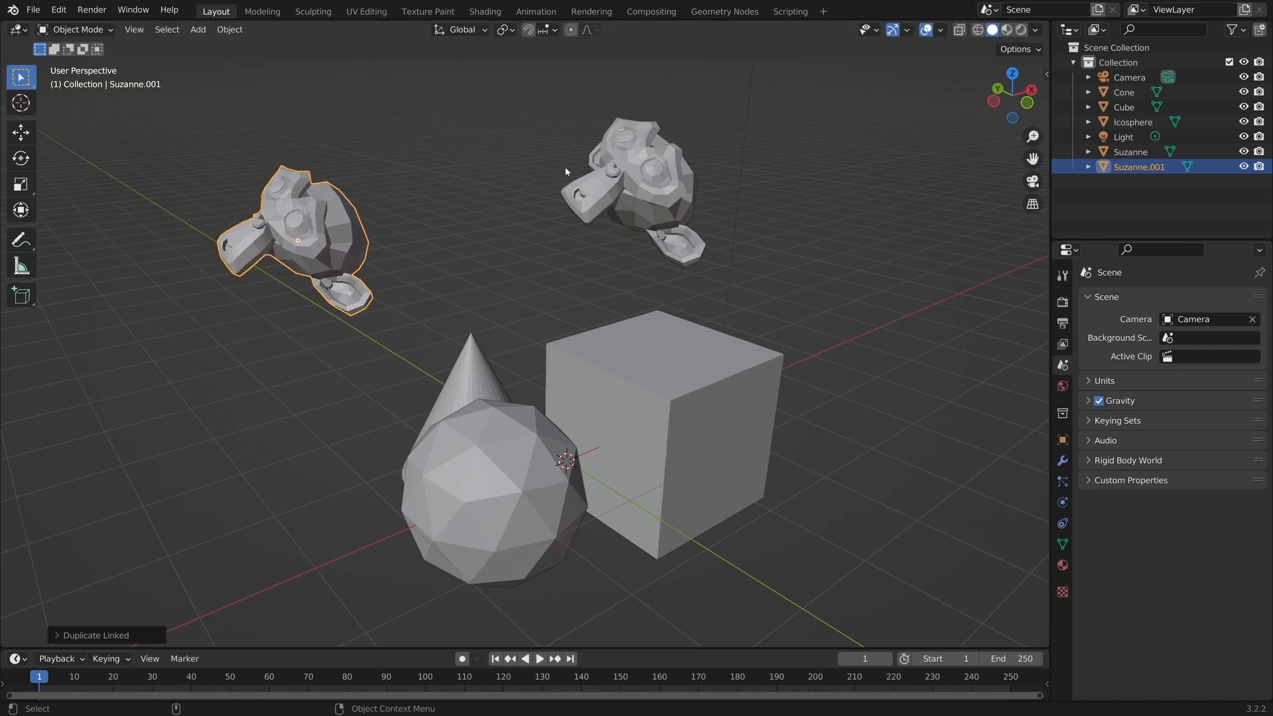
Step: In Edit Mode, try moving the ear-tip vertices of the original monkey head about 1.3 m outward, and undo the move
{"action": "left_click", "coordinate": [644, 174]}
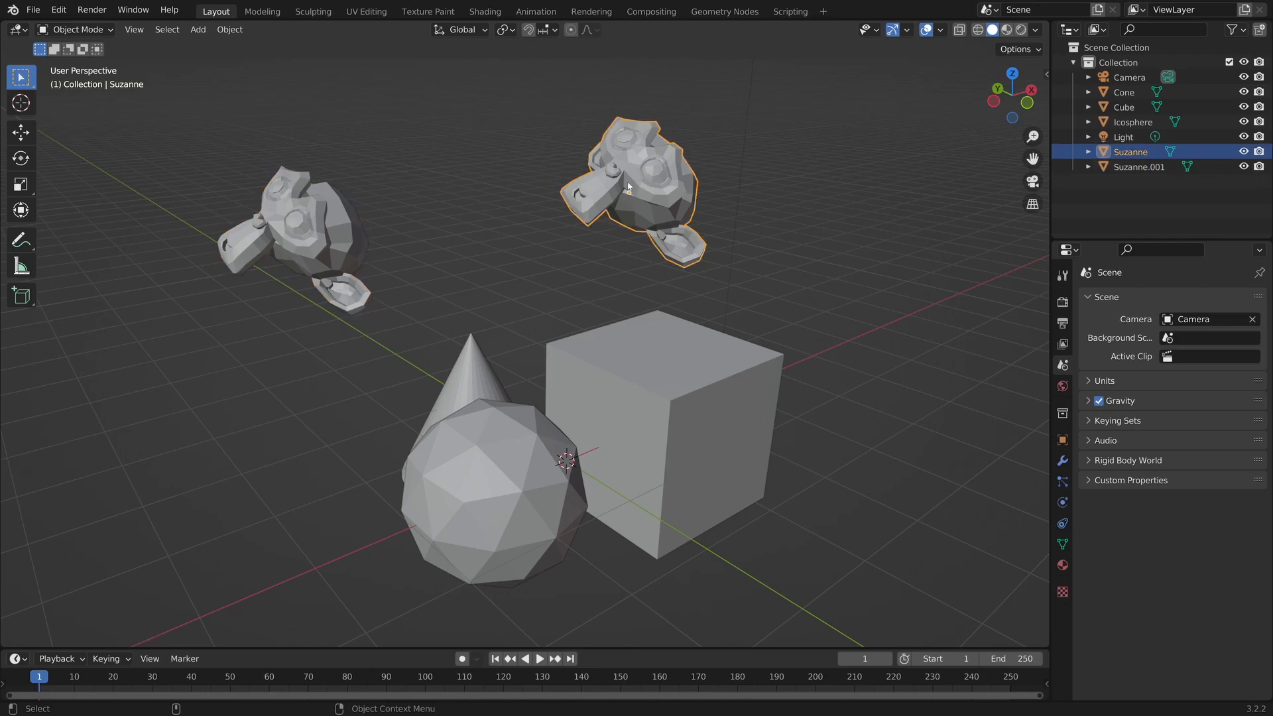
{"action": "key", "text": "Tab"}
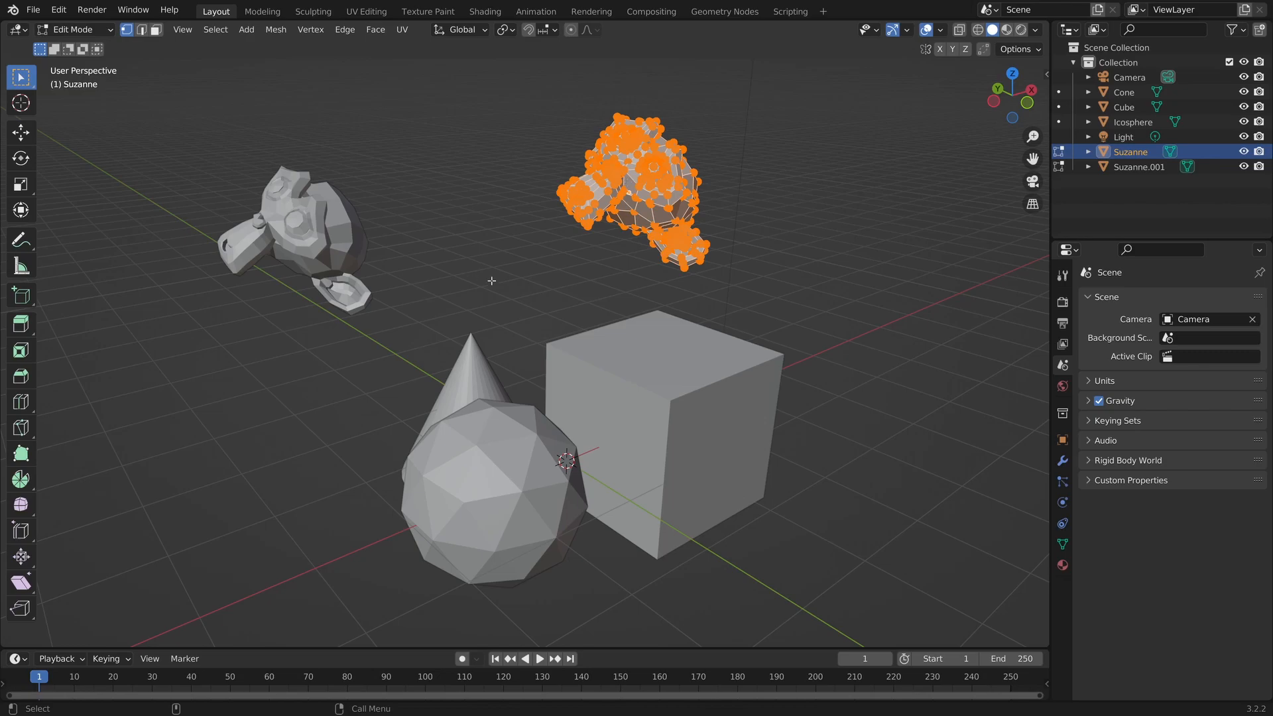
{"action": "key", "text": "b"}
{"action": "left_click_drag", "start_coordinate": [544, 197], "coordinate": [592, 245]}
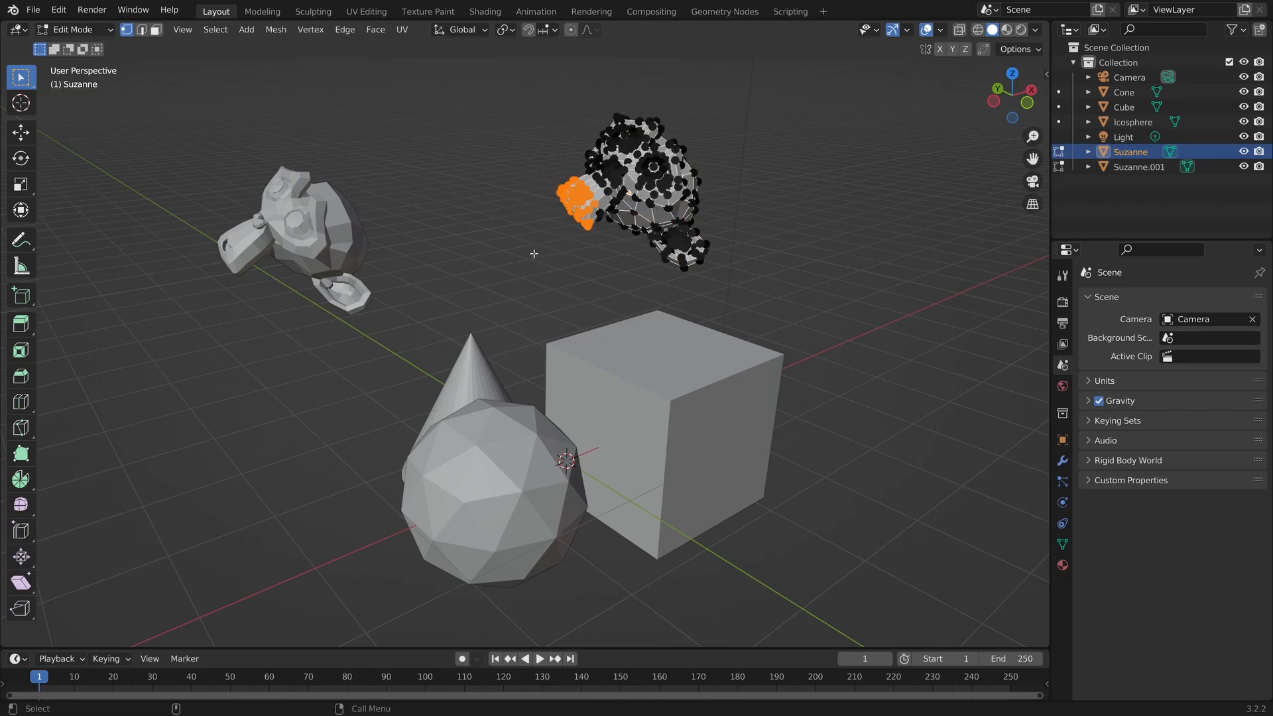
{"action": "key", "text": "e"}
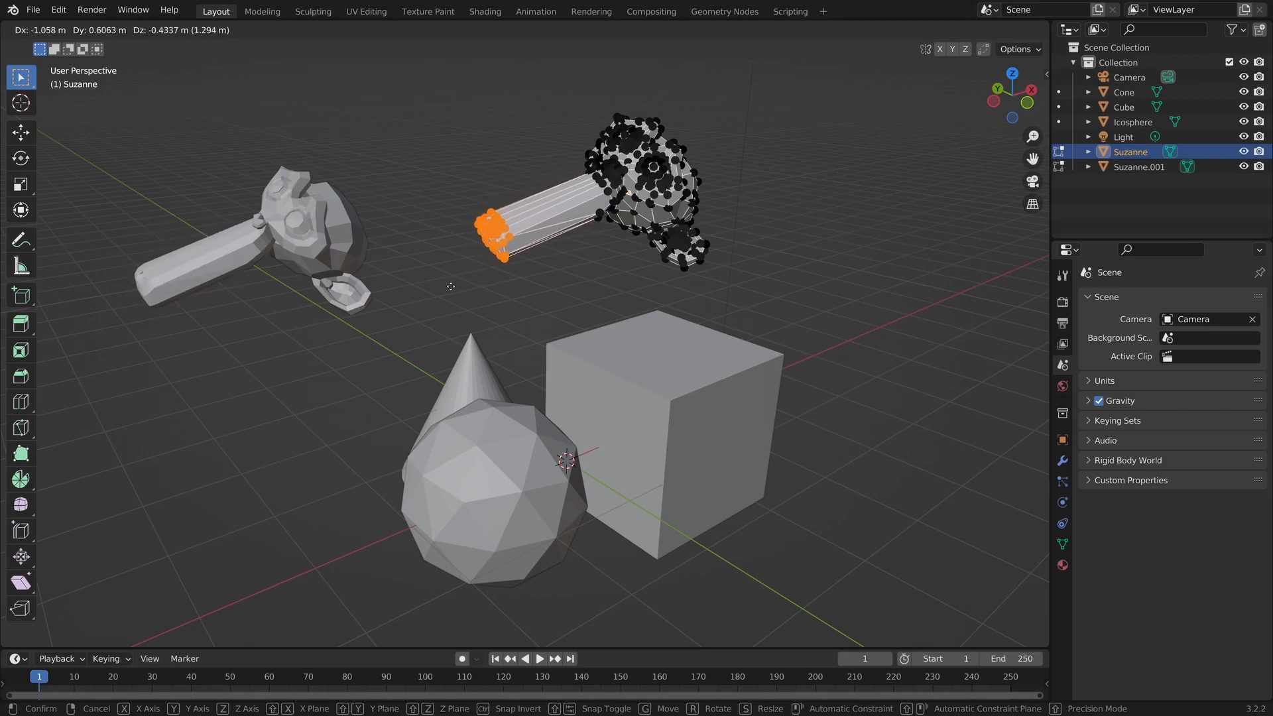
{"action": "left_click", "coordinate": [451, 281]}
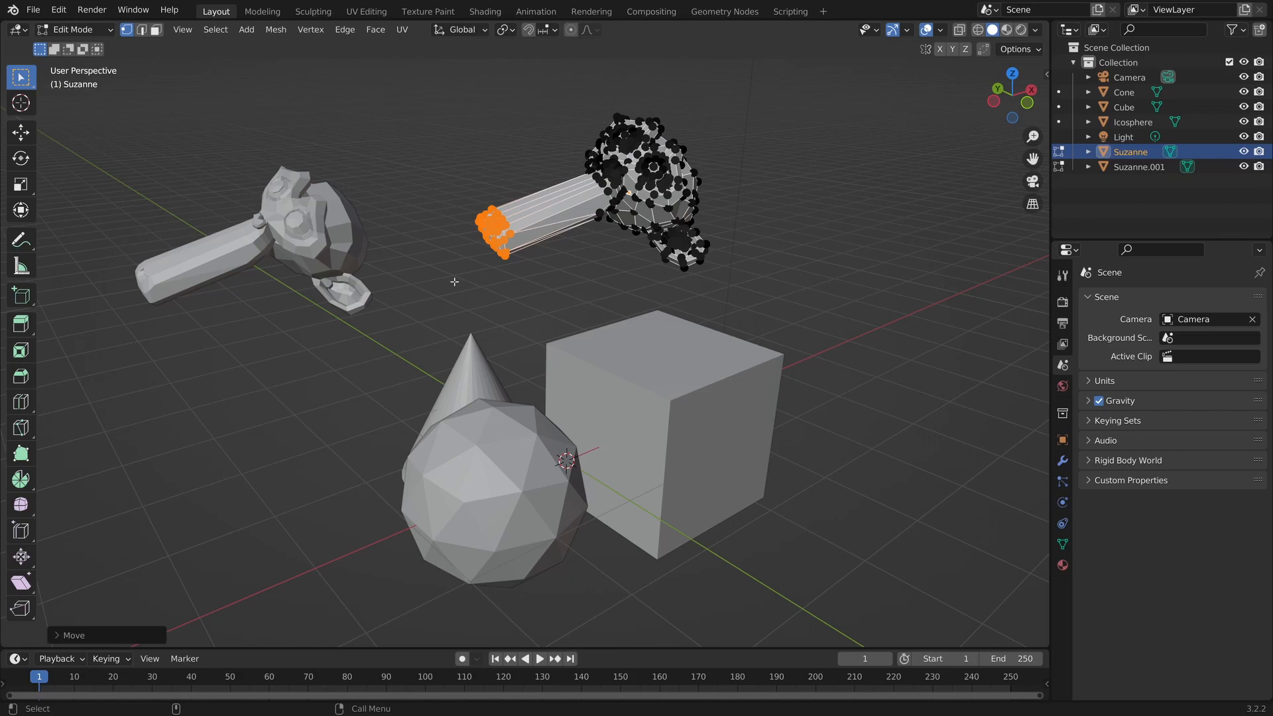
{"action": "key", "text": "ctrl+z"}
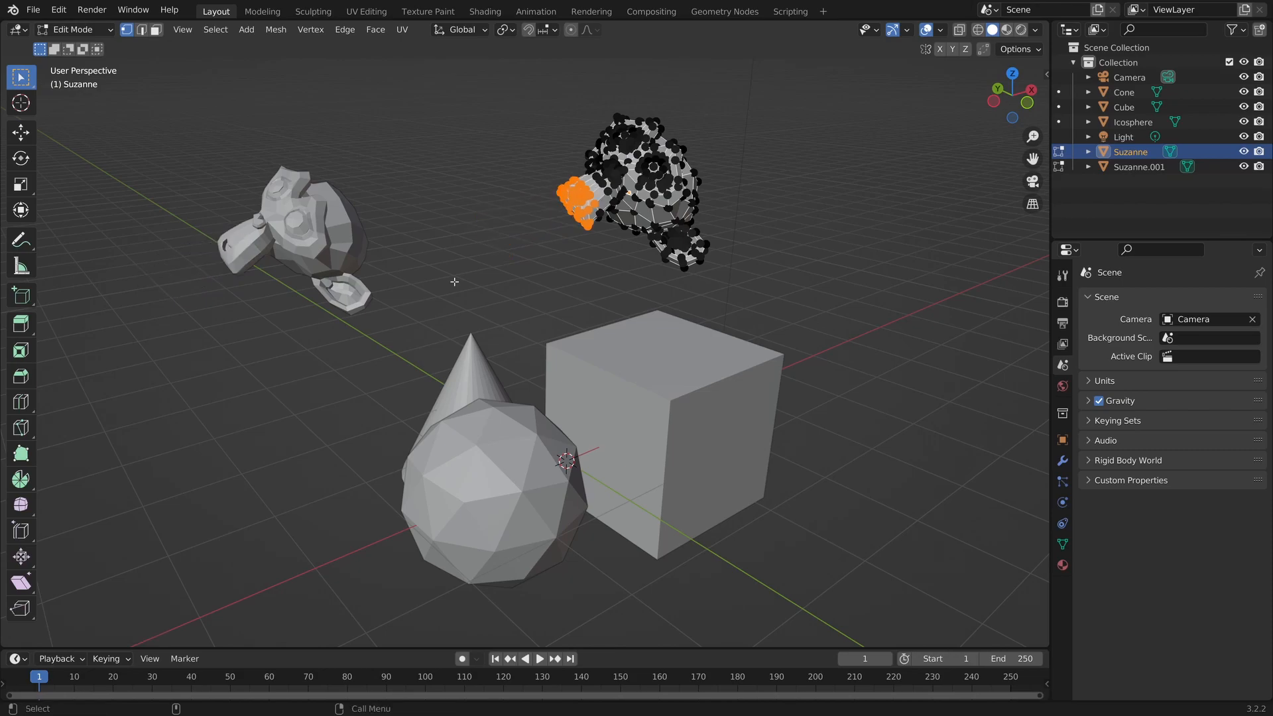
{"action": "key", "text": "Tab"}
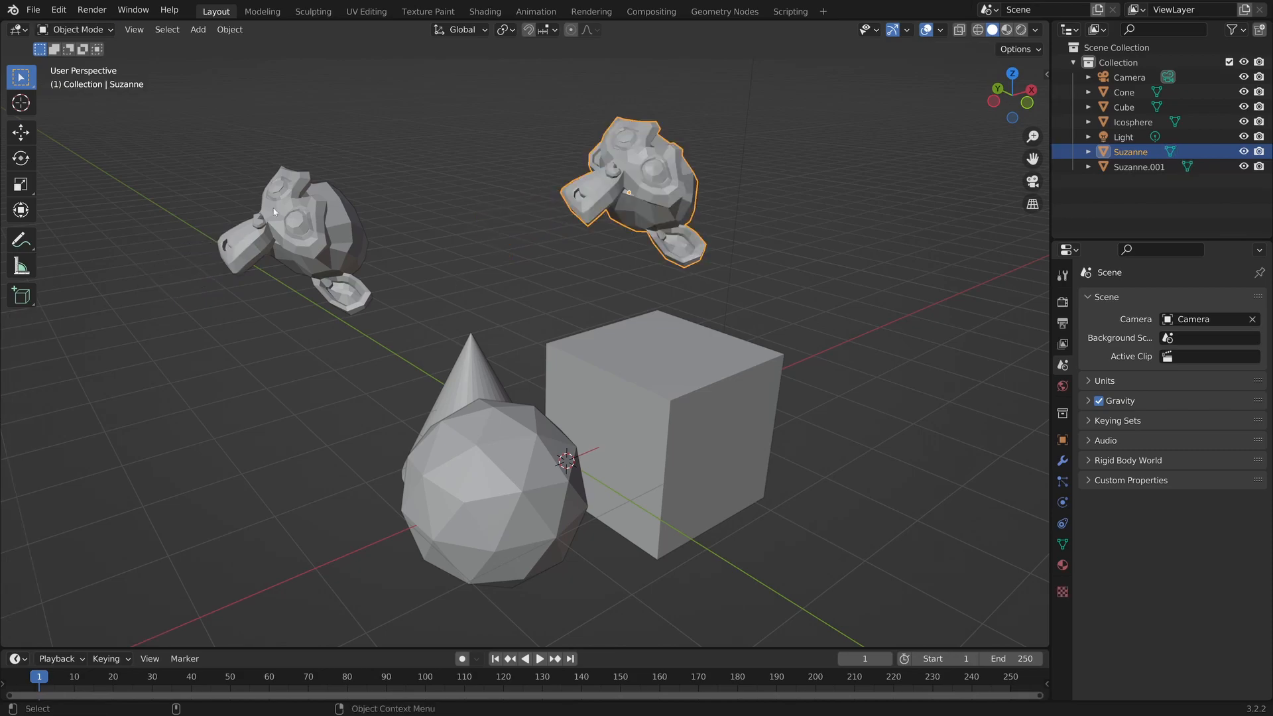
Step: In Edit Mode, try pulling the lower ear's vertices on the duplicate head about 1.1 m downward, and undo it
{"action": "left_click", "coordinate": [299, 225]}
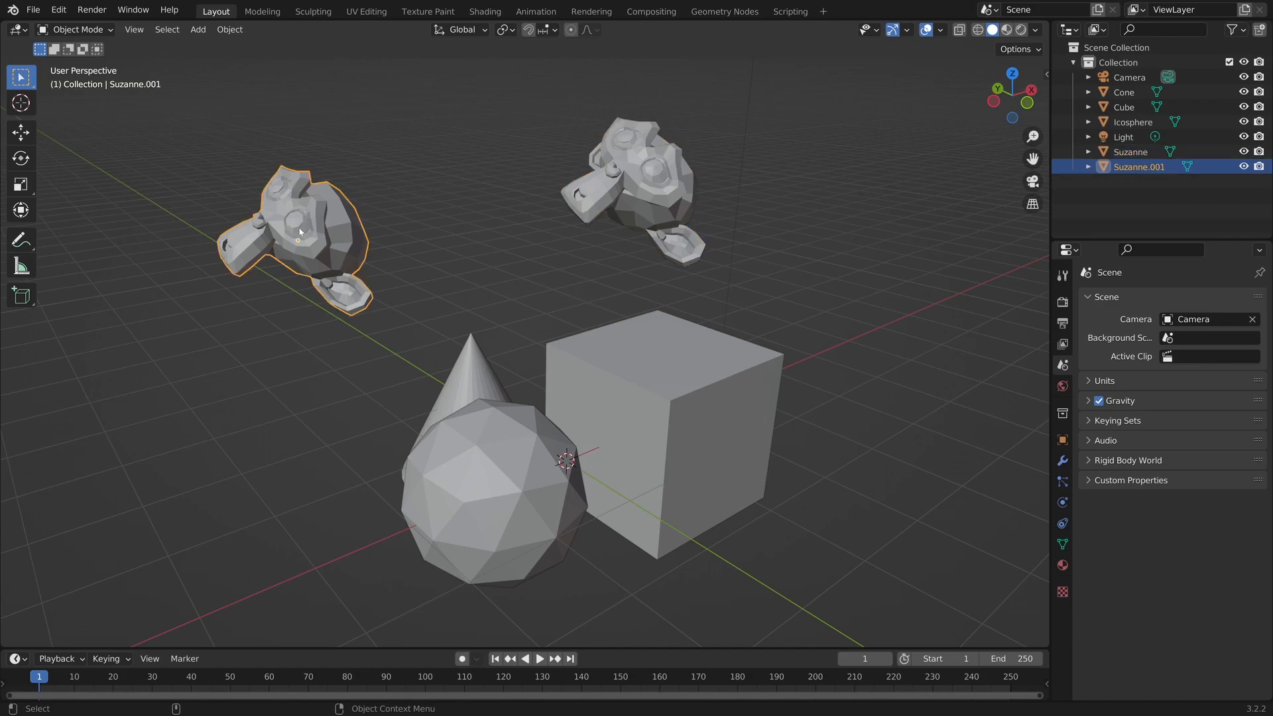
{"action": "key", "text": "Tab"}
{"action": "left_click_drag", "start_coordinate": [289, 319], "coordinate": [387, 308]}
{"action": "key", "text": "e"}
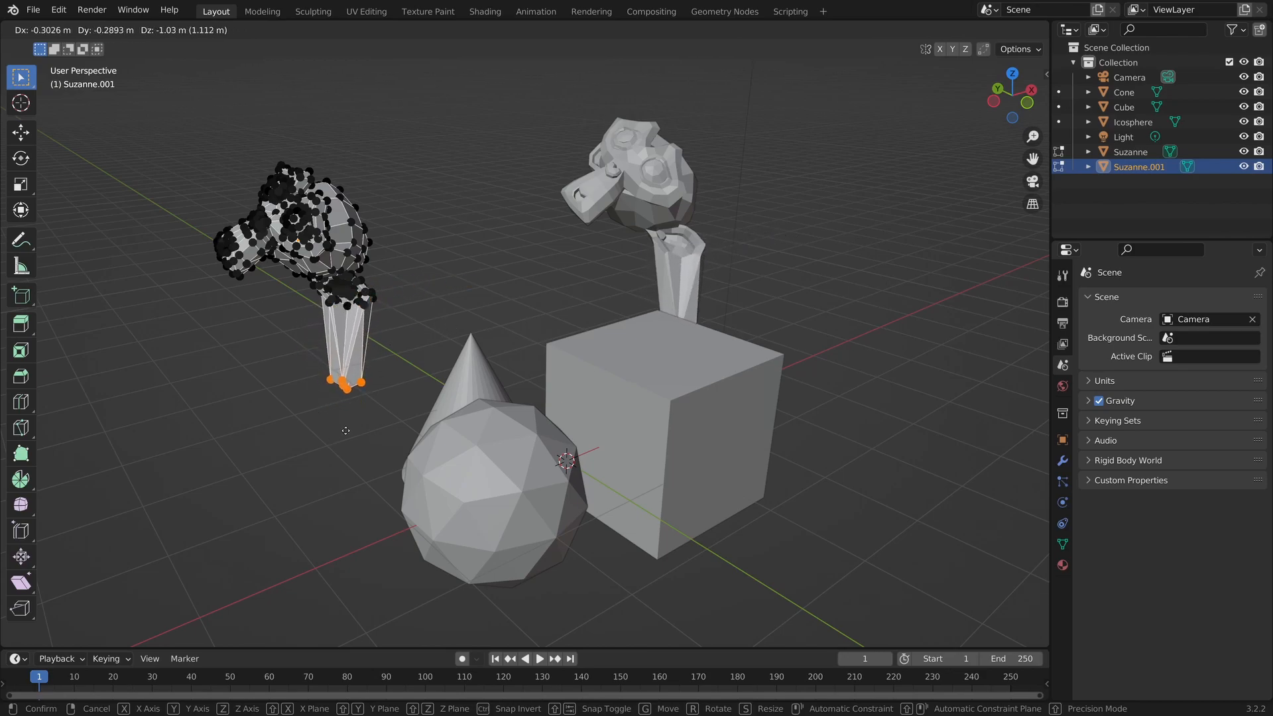
{"action": "left_click", "coordinate": [341, 434]}
{"action": "key", "text": "ctrl+z"}
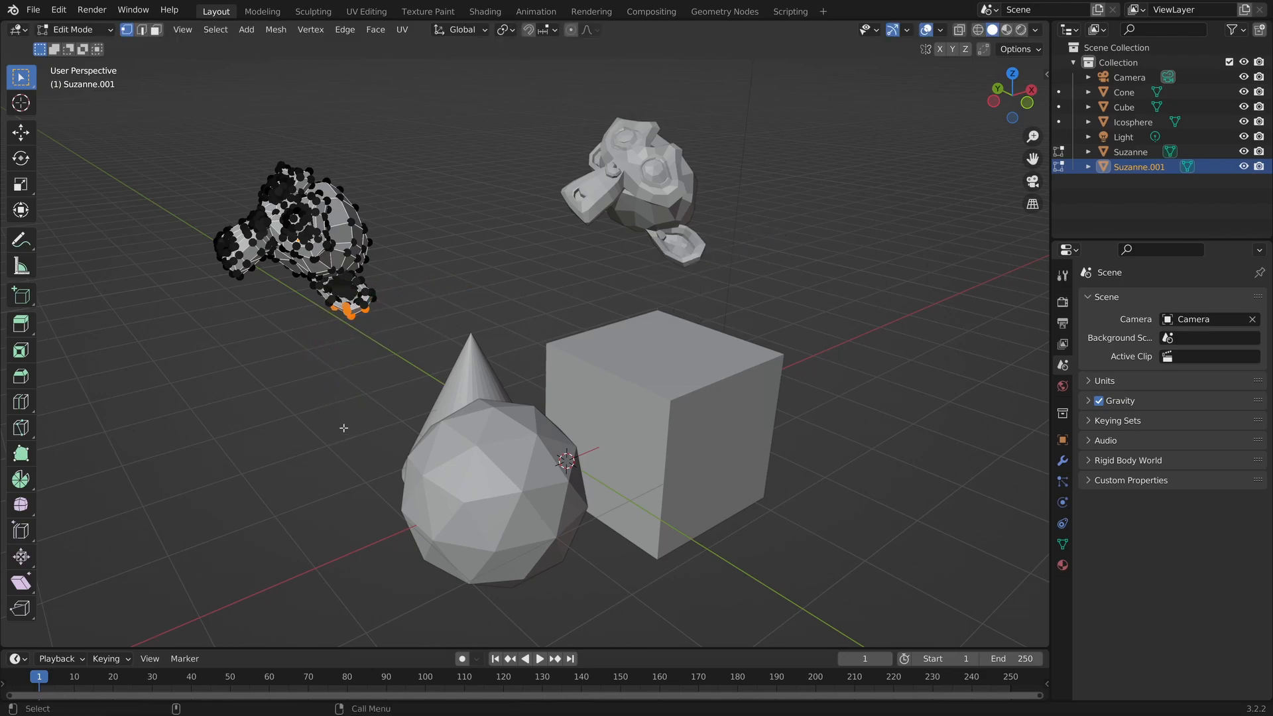
{"action": "key", "text": "Tab"}
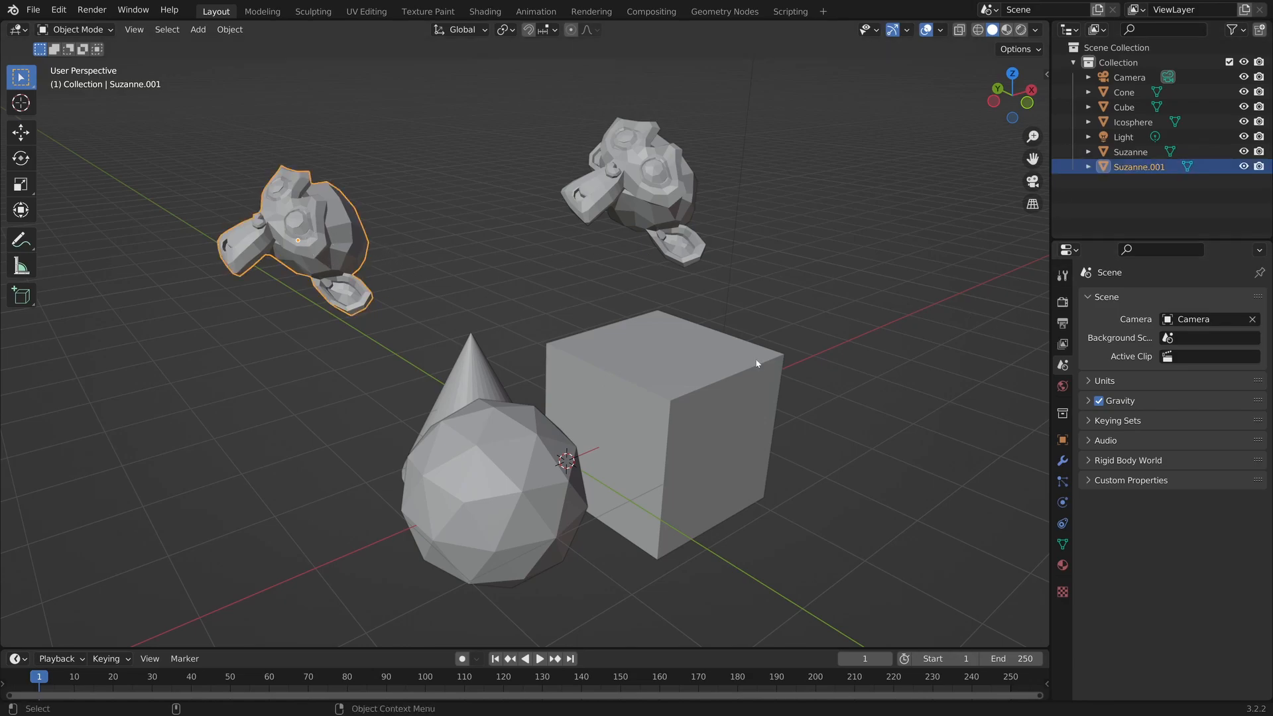
Step: Open the duplicate head's object transform properties and try lowering its Z location to about 1.53 m
{"action": "left_click", "coordinate": [1062, 441]}
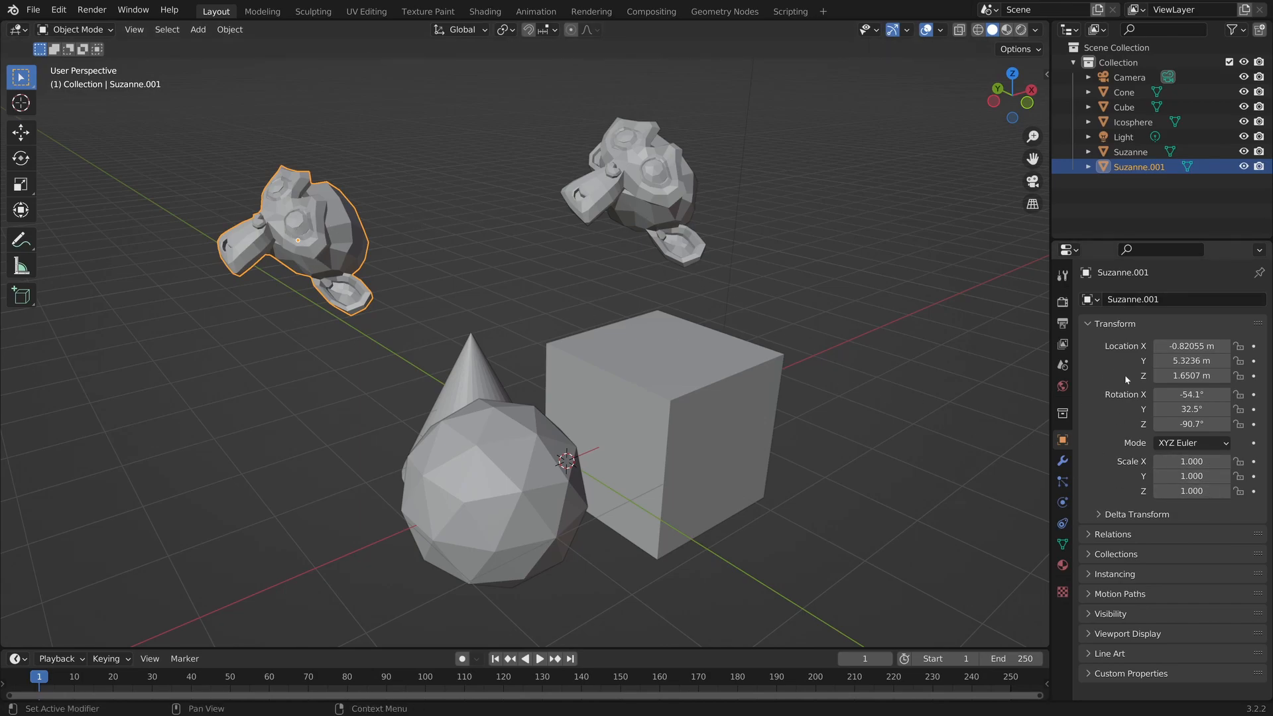
{"action": "left_click_drag", "start_coordinate": [1185, 462], "coordinate": [1180, 490]}
{"action": "key", "text": "BackSpace"}
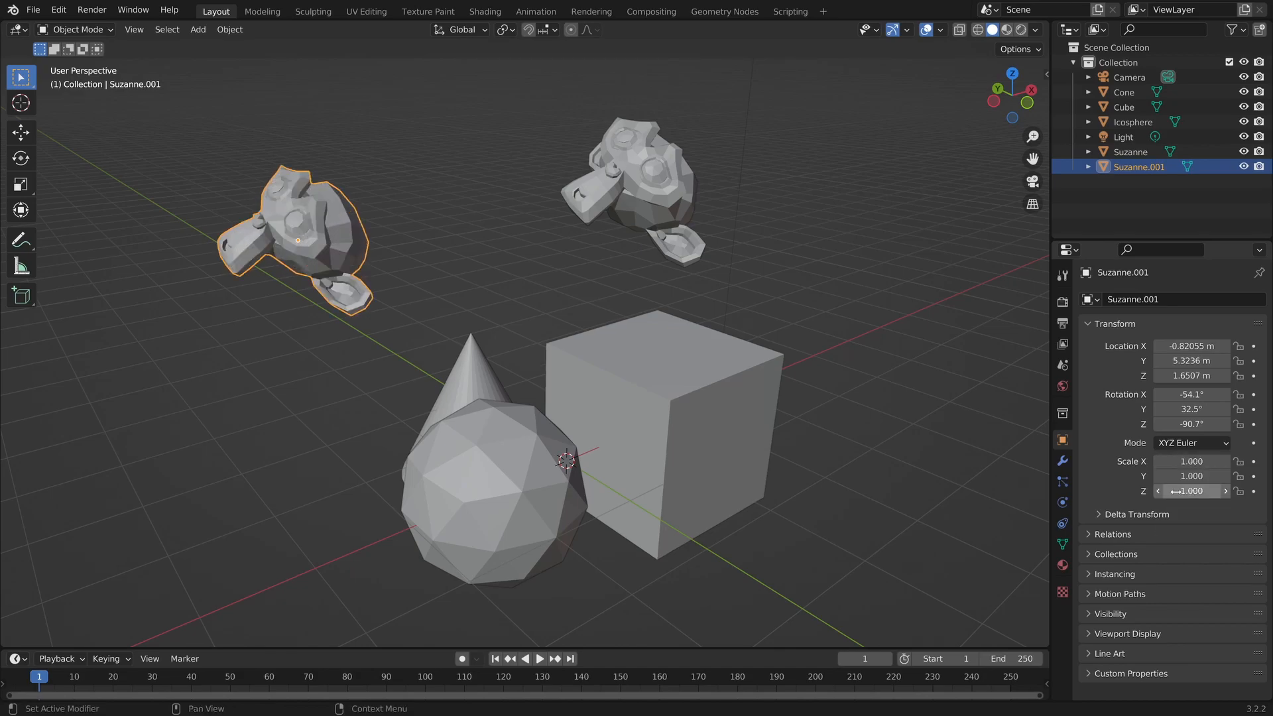
{"action": "left_click_drag", "start_coordinate": [1190, 376], "coordinate": [1170, 376]}
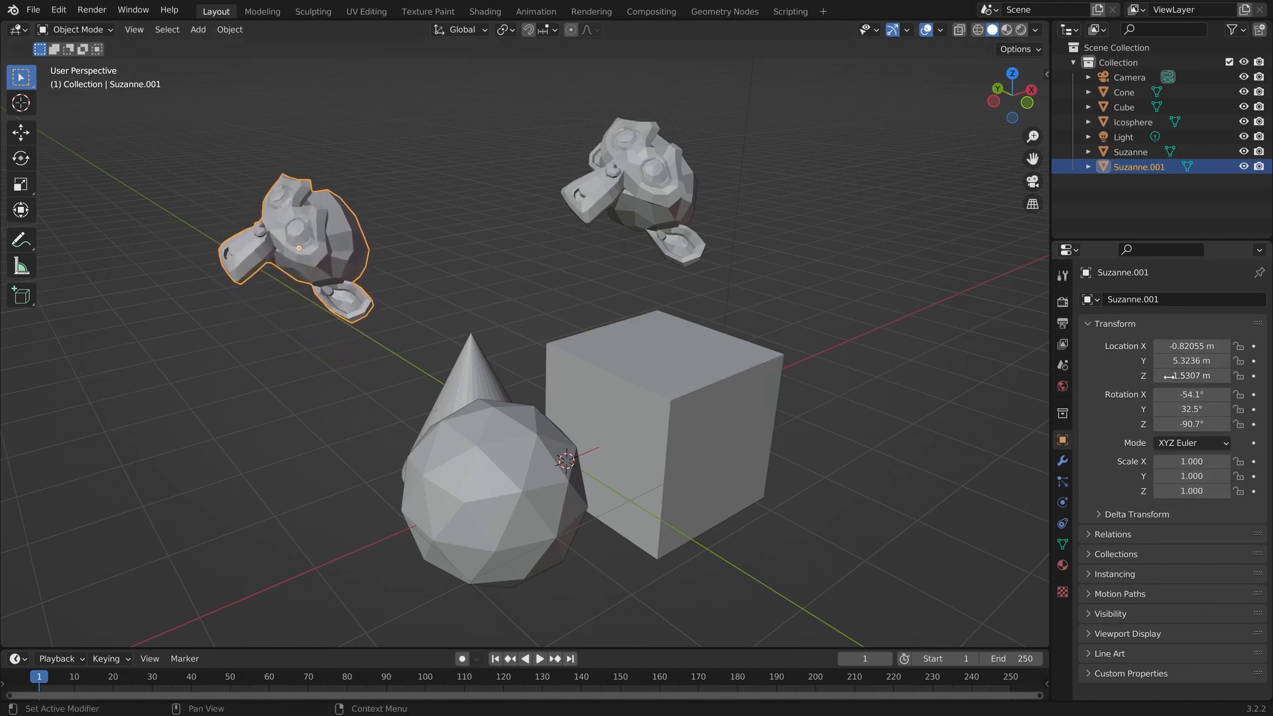
{"action": "key", "text": "Escape"}
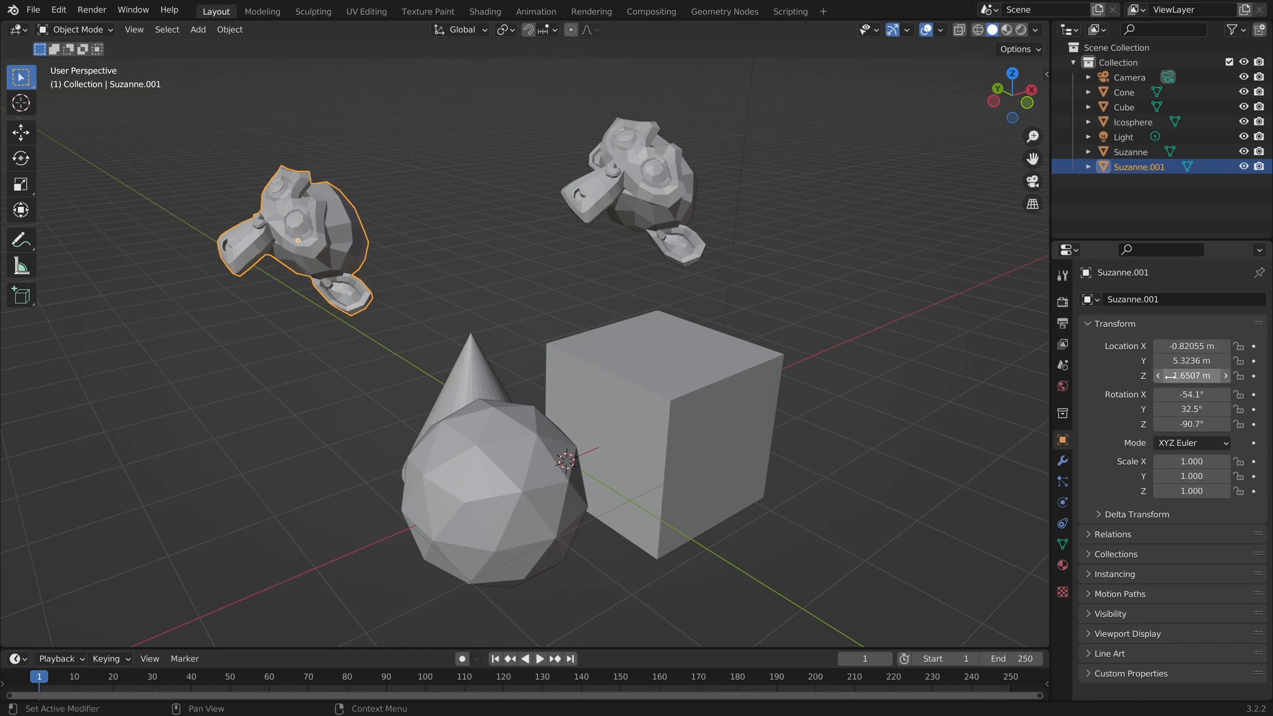
Step: In Edit Mode, try scaling and moving the duplicate head's entire mesh, and undo the changes
{"action": "key", "text": "Tab"}
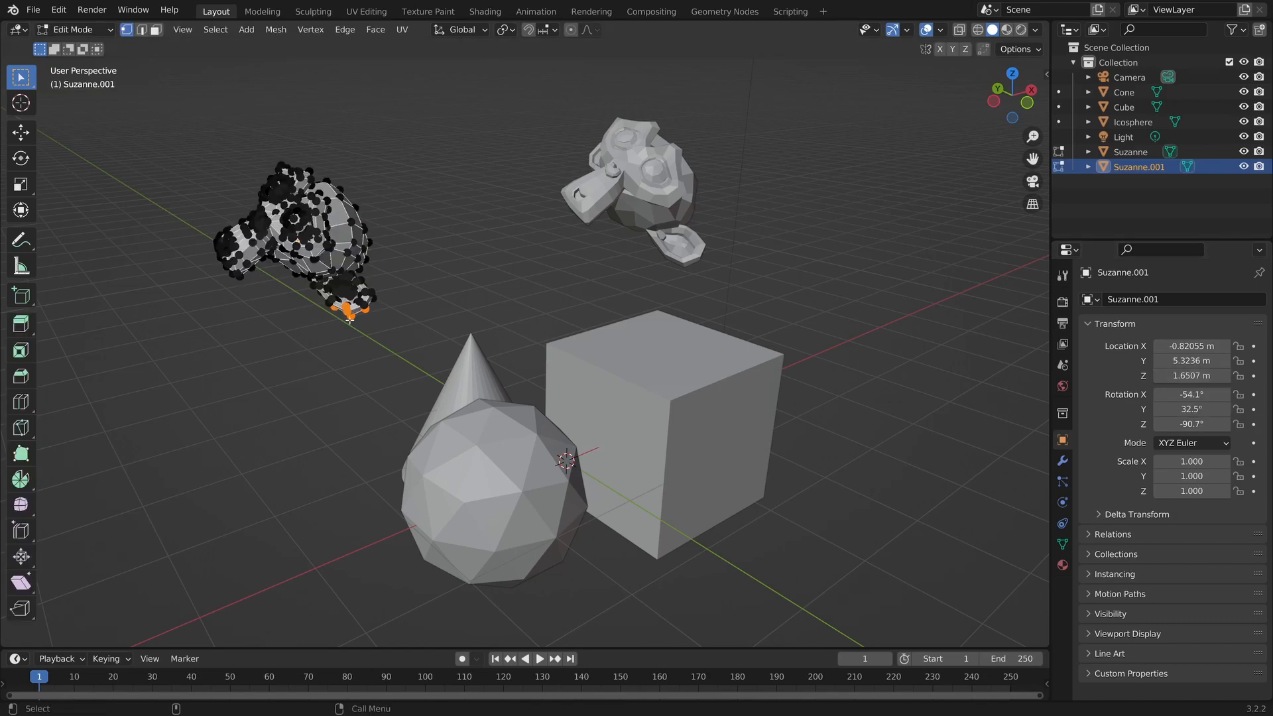
{"action": "key", "text": "a"}
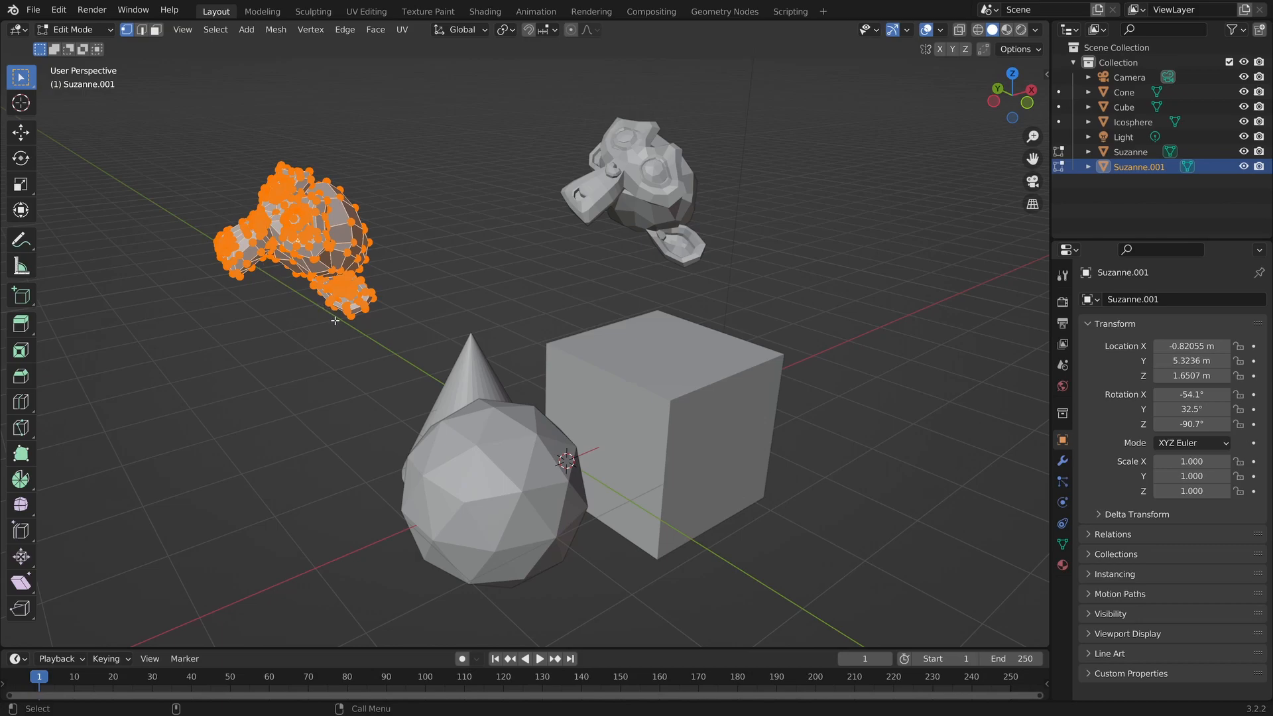
{"action": "key", "text": "s"}
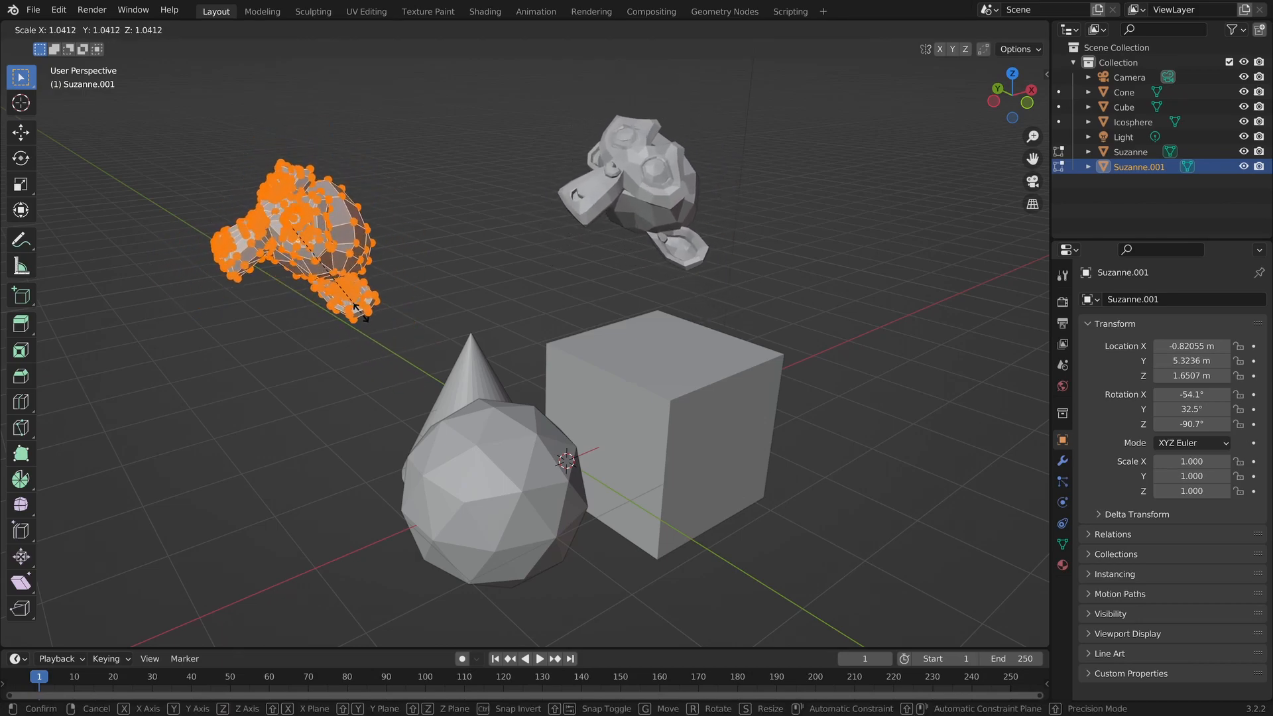
{"action": "left_click", "coordinate": [352, 313]}
{"action": "key", "text": "g"}
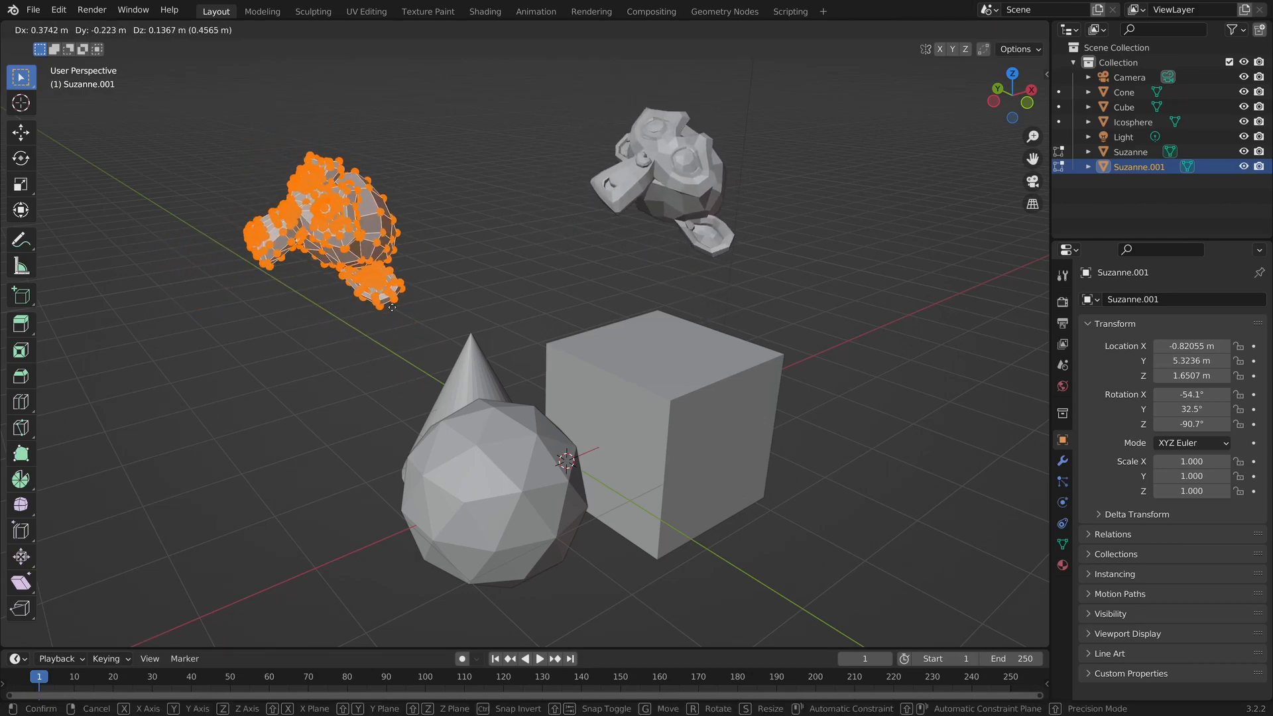
{"action": "left_click", "coordinate": [350, 315]}
{"action": "key", "text": "ctrl+z"}
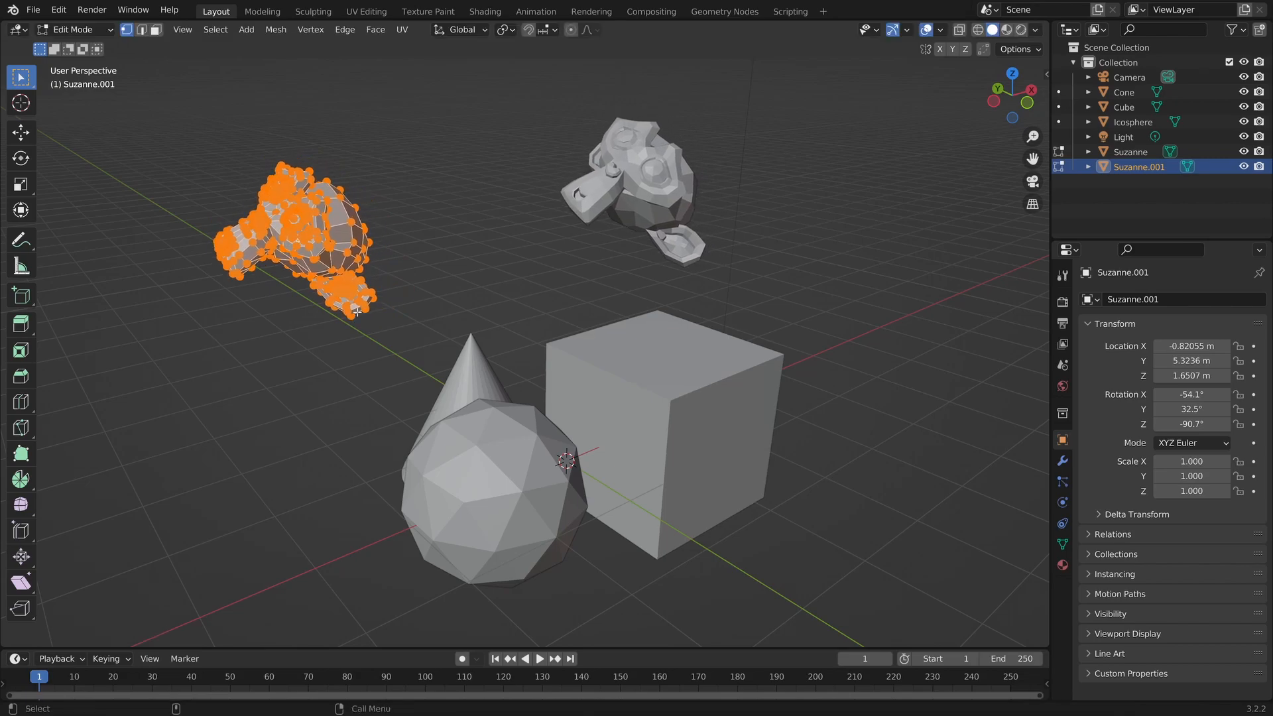
{"action": "key", "text": "Tab"}
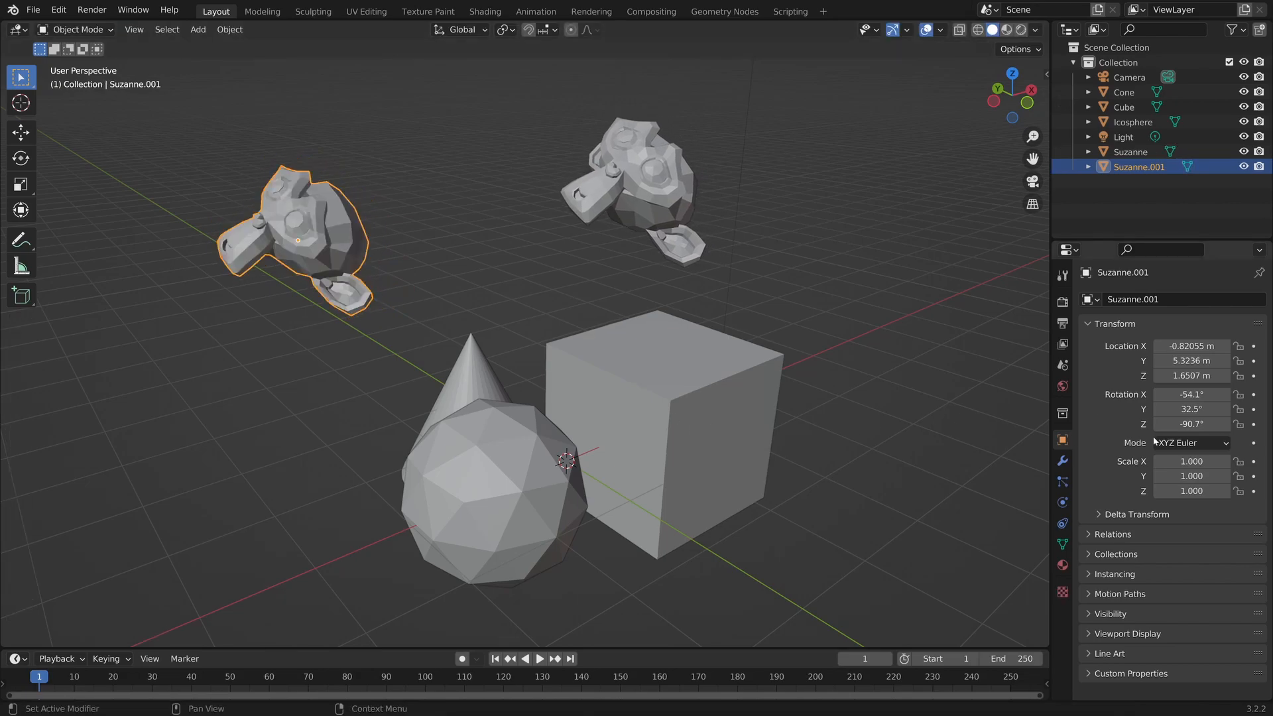
Step: Set the duplicate head's location to 0 m and its rotation to 0° on the X, Y and Z axes
{"action": "left_click_drag", "start_coordinate": [1175, 345], "coordinate": [1174, 375]}
{"action": "type", "text": "0"}
{"action": "key", "text": "Return"}
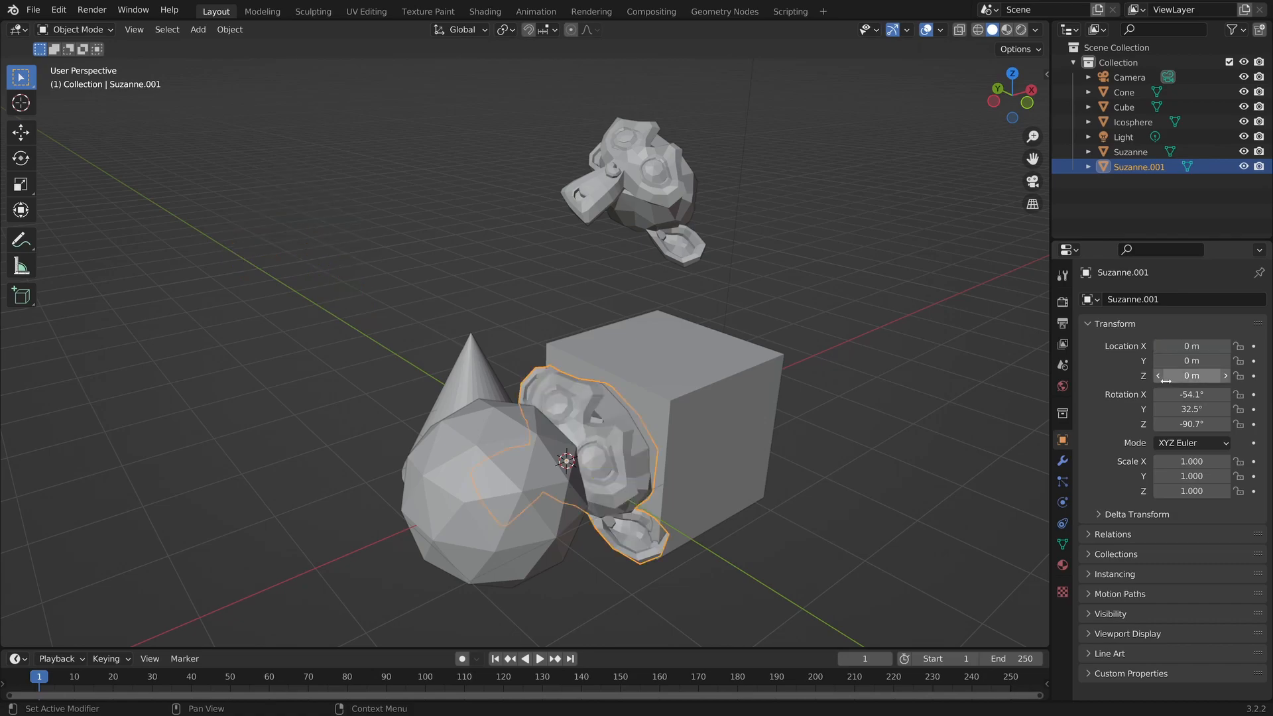
{"action": "left_click_drag", "start_coordinate": [1174, 393], "coordinate": [1185, 425]}
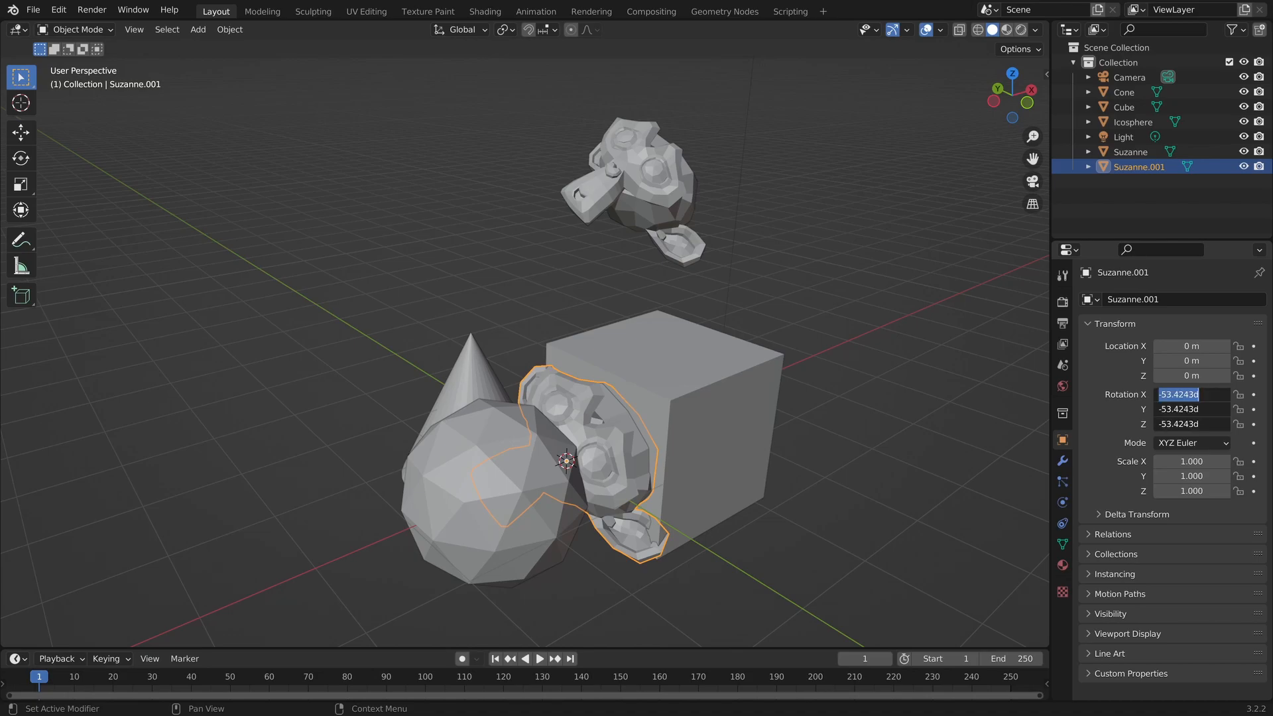
{"action": "type", "text": "0"}
{"action": "key", "text": "Return"}
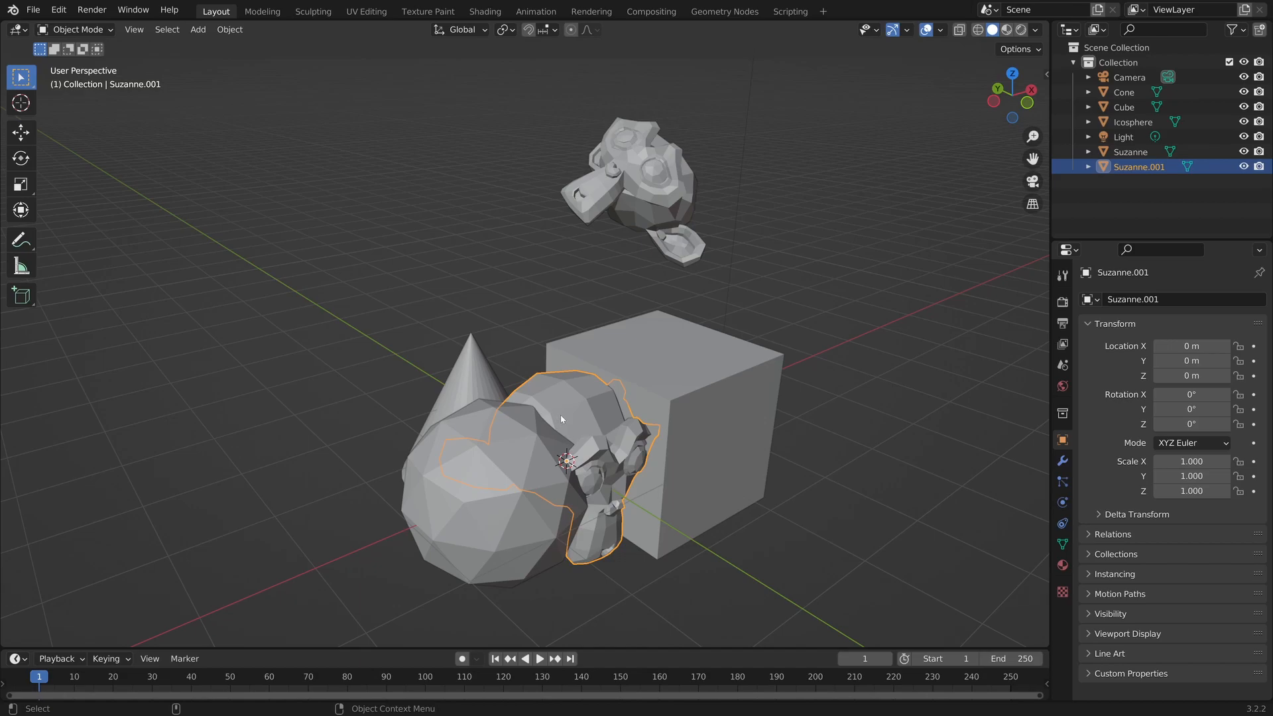
Step: Show the scene from the global top and split the 3D viewport into two side-by-side views
{"action": "key", "text": "KP_7"}
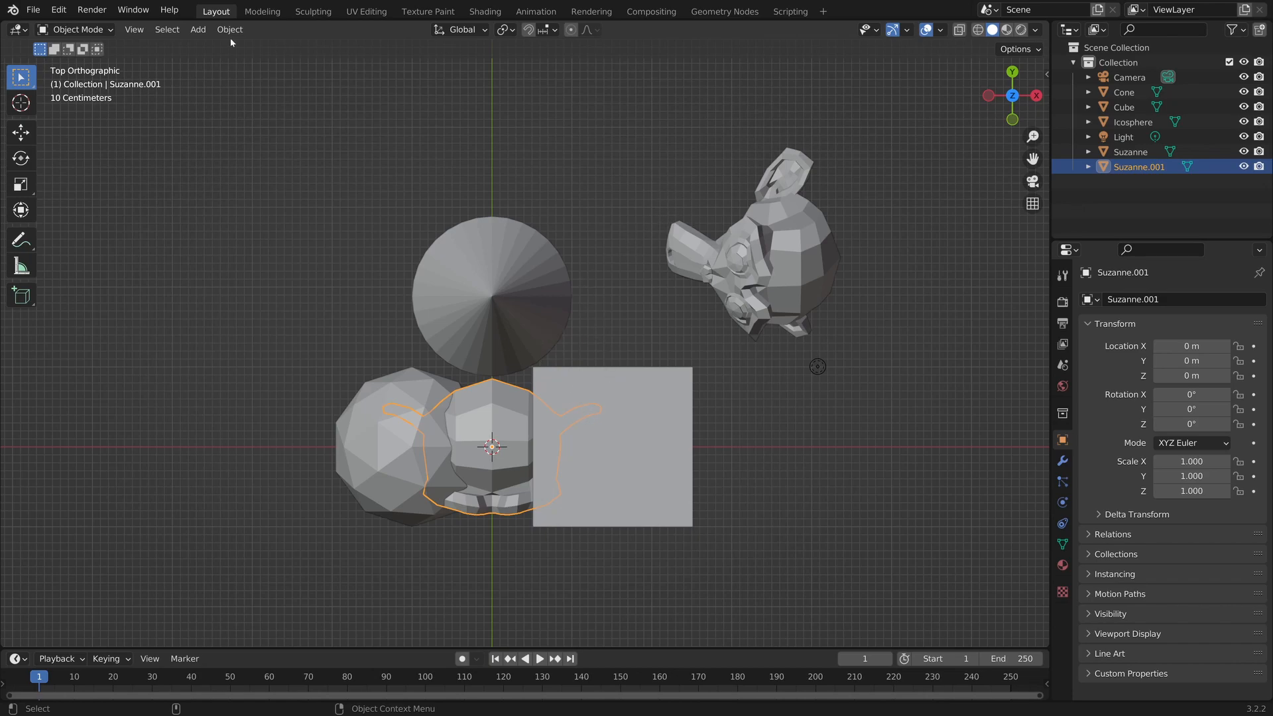
{"action": "left_click_drag", "start_coordinate": [3, 21], "coordinate": [548, 166]}
{"action": "scroll", "coordinate": [843, 312], "scroll_direction": "up", "scroll_amount": 3}
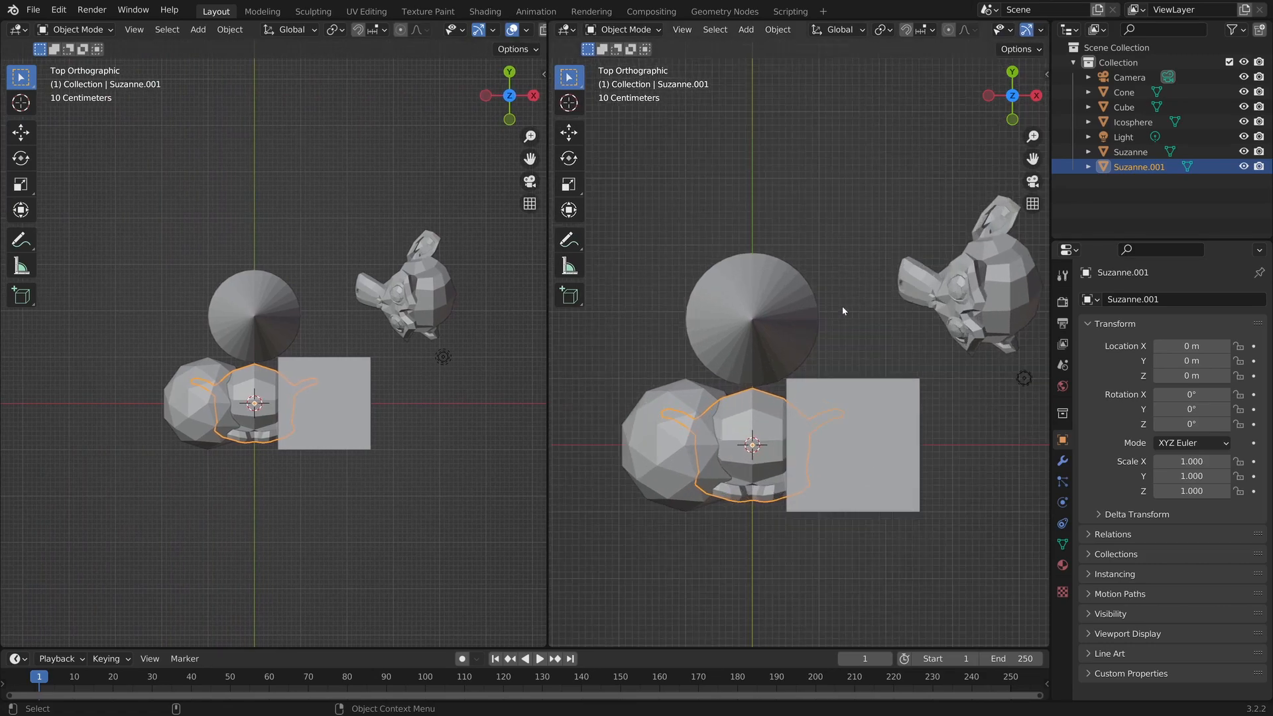
Step: Isolate the original rotated monkey head in local view in one viewport and show it from a perspective angle
{"action": "middle_click_drag", "start_coordinate": [772, 284], "coordinate": [774, 281], "text": "shift"}
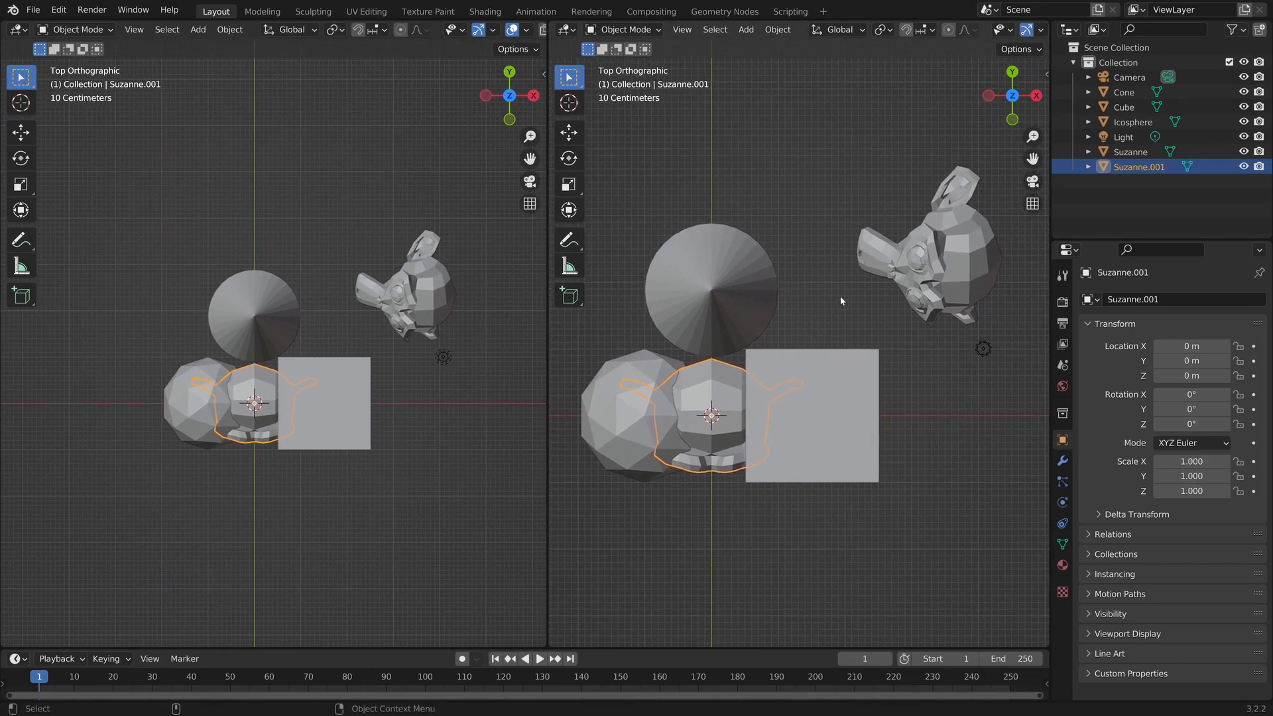
{"action": "left_click", "coordinate": [830, 224]}
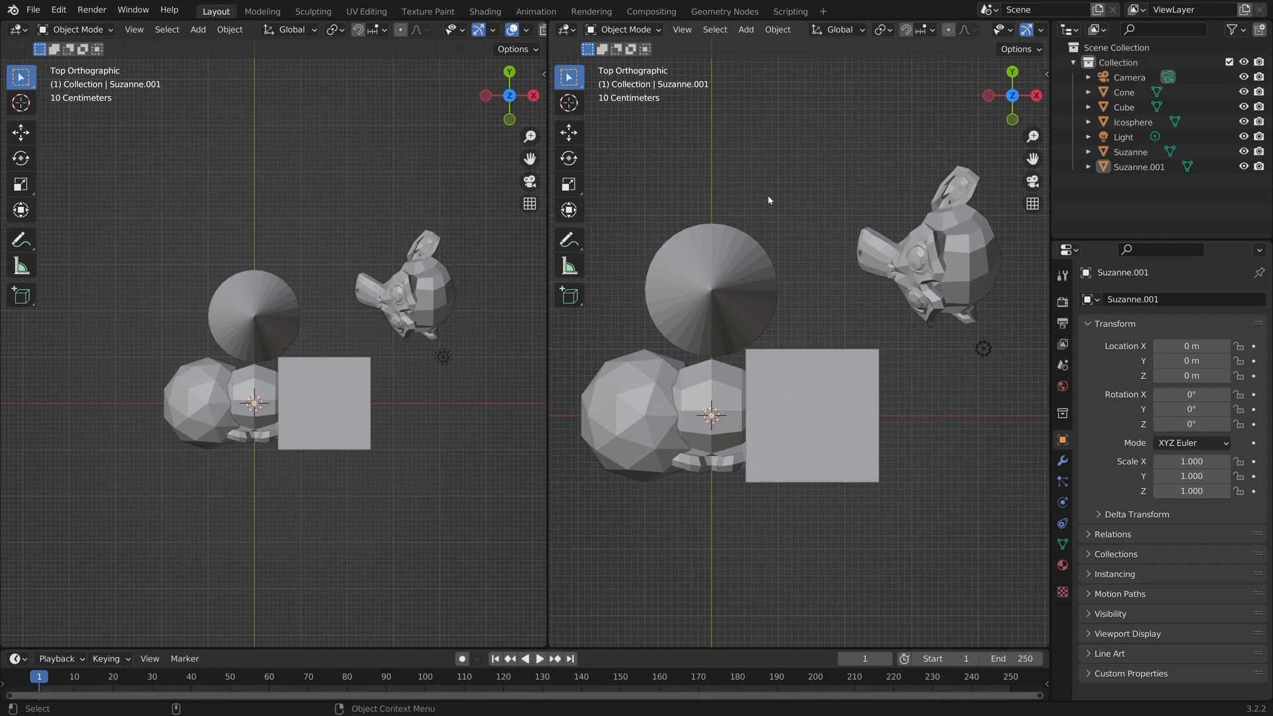
{"action": "left_click", "coordinate": [945, 263]}
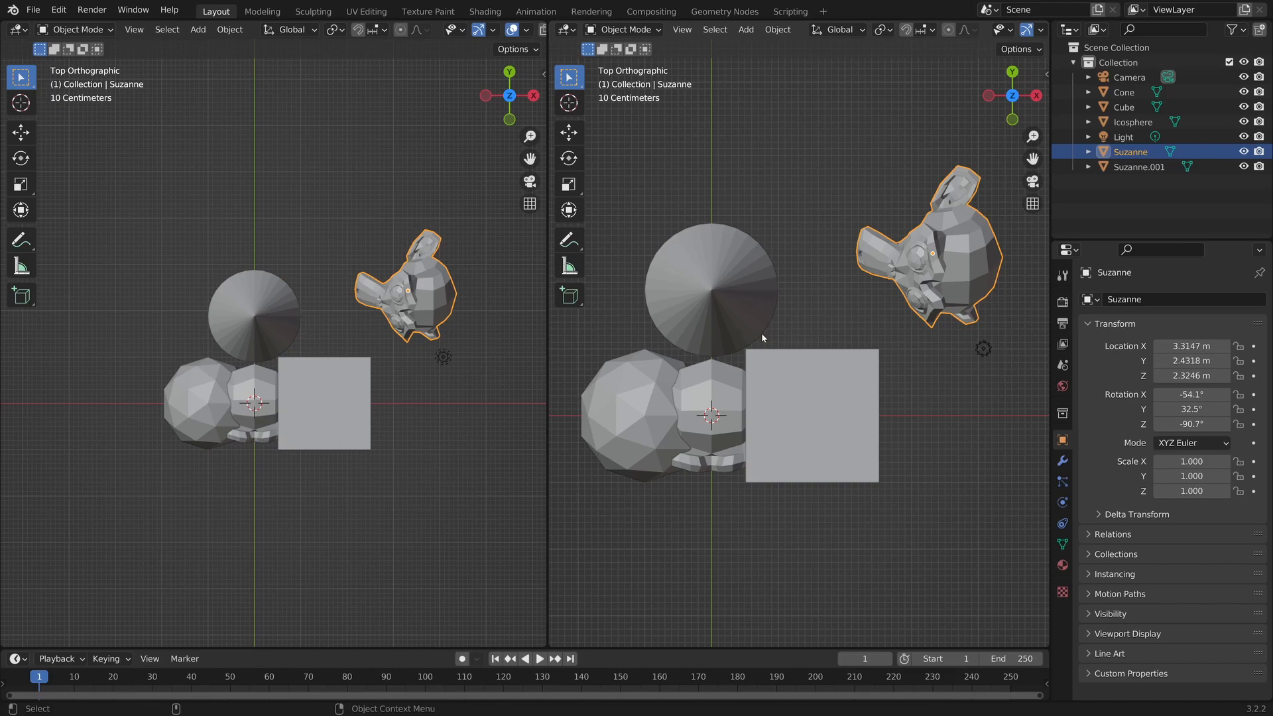
{"action": "key", "text": "KP_Divide"}
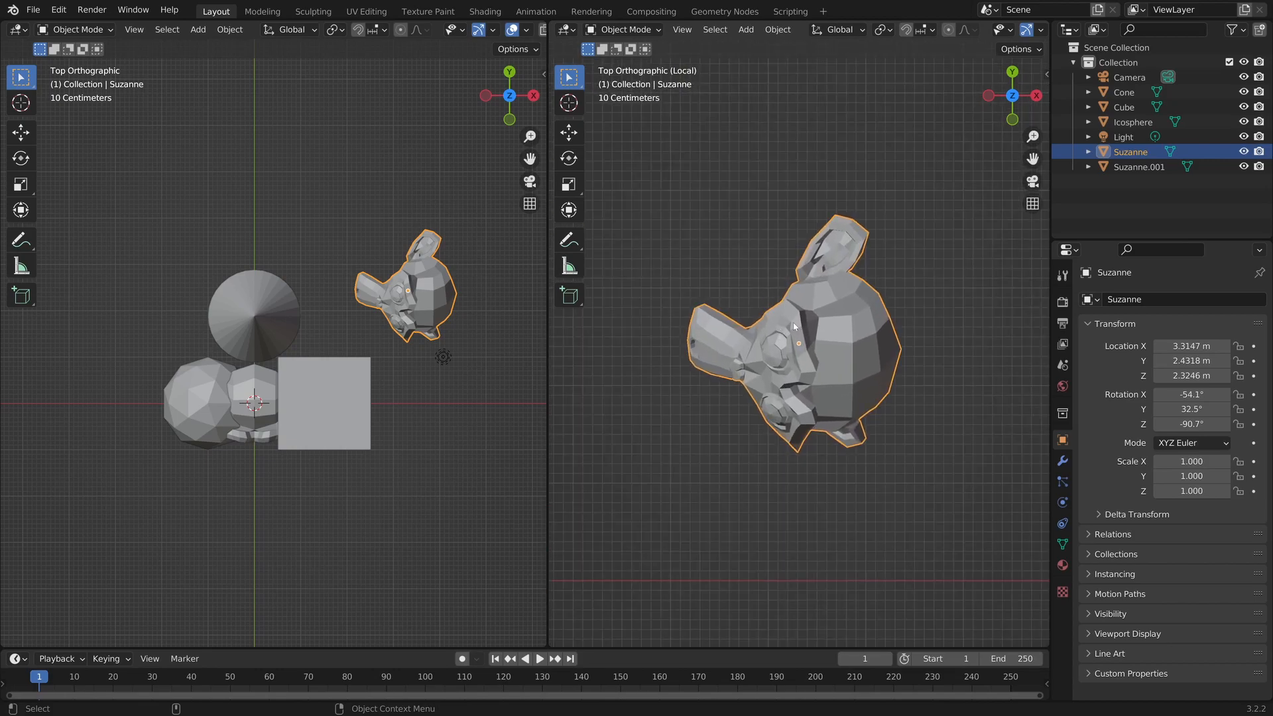
{"action": "scroll", "coordinate": [787, 334], "scroll_direction": "down", "scroll_amount": 4}
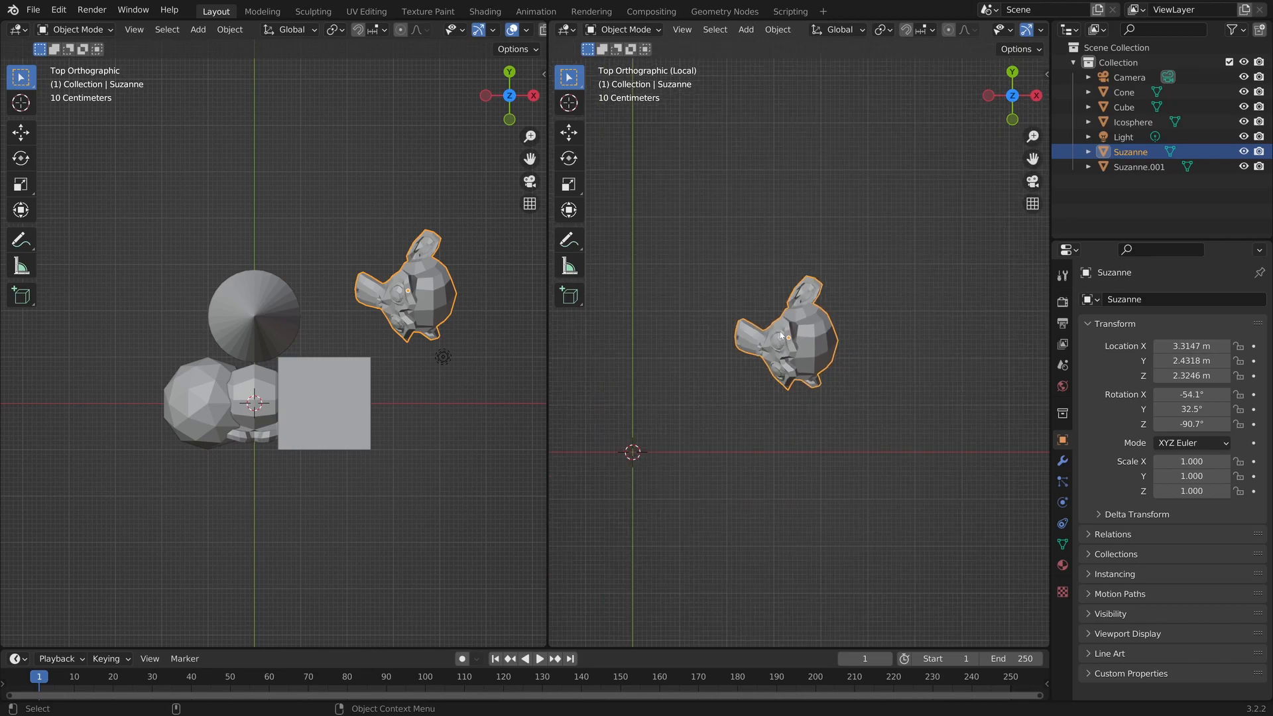
{"action": "mouse_move", "coordinate": [753, 346]}
{"action": "middle_mouse_down"}
{"action": "mouse_move", "coordinate": [766, 272]}
{"action": "mouse_move", "coordinate": [762, 325]}
{"action": "middle_mouse_up"}
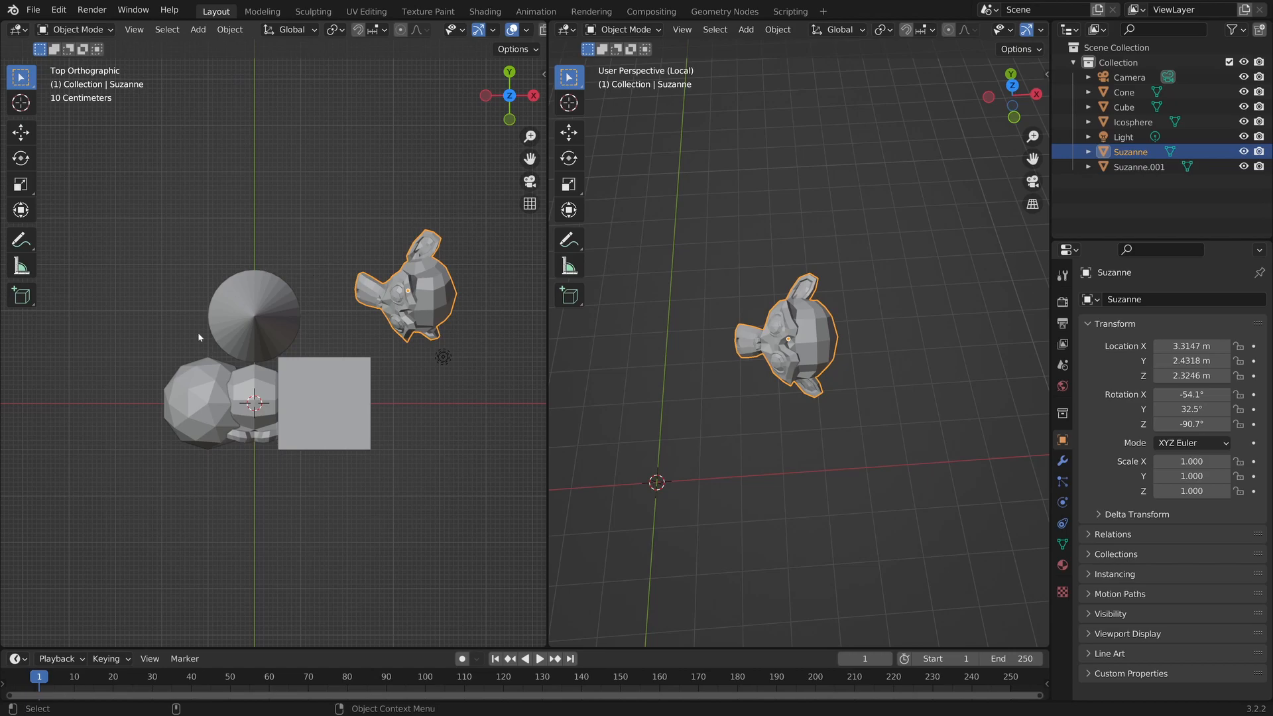
Step: Isolate the zeroed duplicate head, Suzanne.001, in local view in the other viewport
{"action": "left_click", "coordinate": [252, 387]}
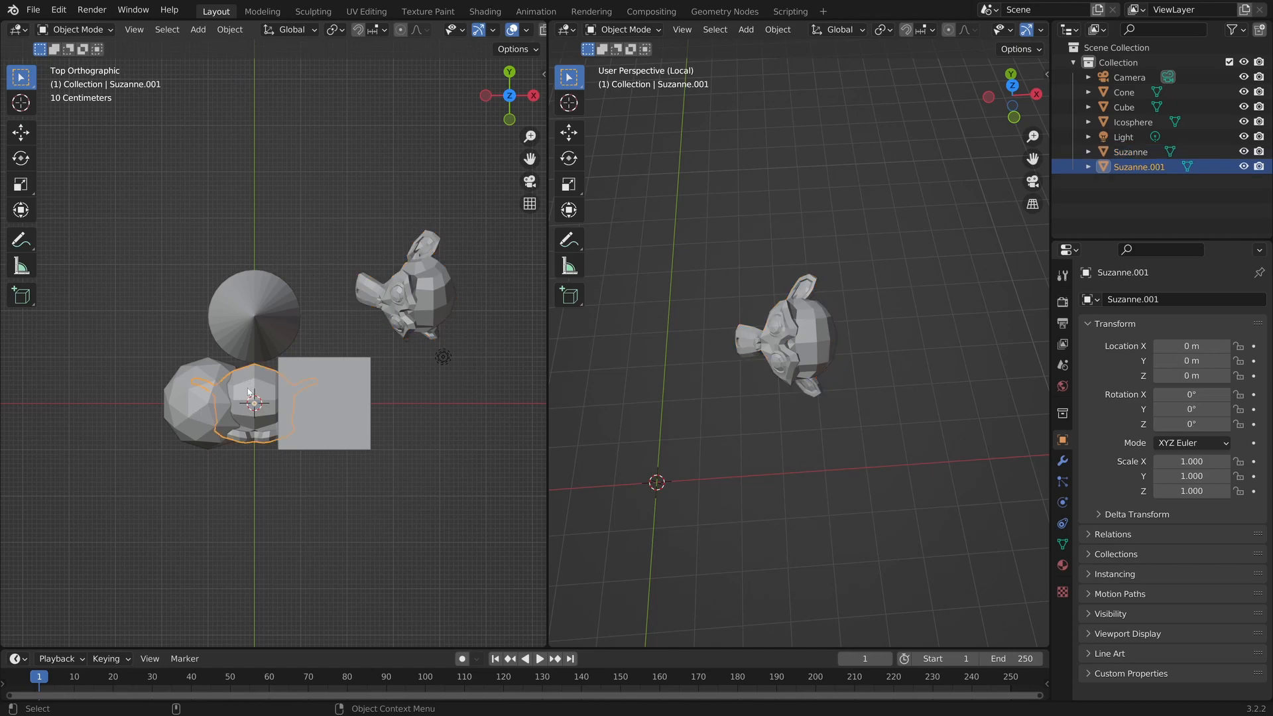
{"action": "key", "text": "KP_Divide"}
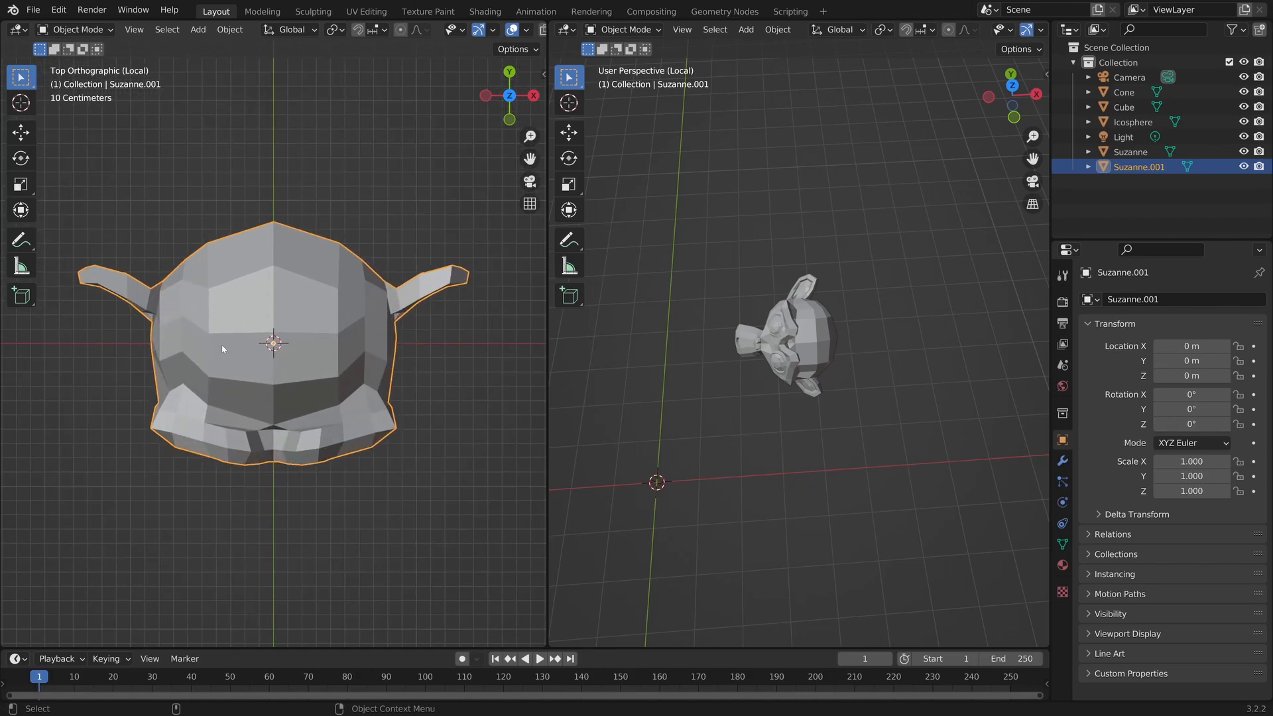
{"action": "scroll", "coordinate": [226, 352], "scroll_direction": "down", "scroll_amount": 2}
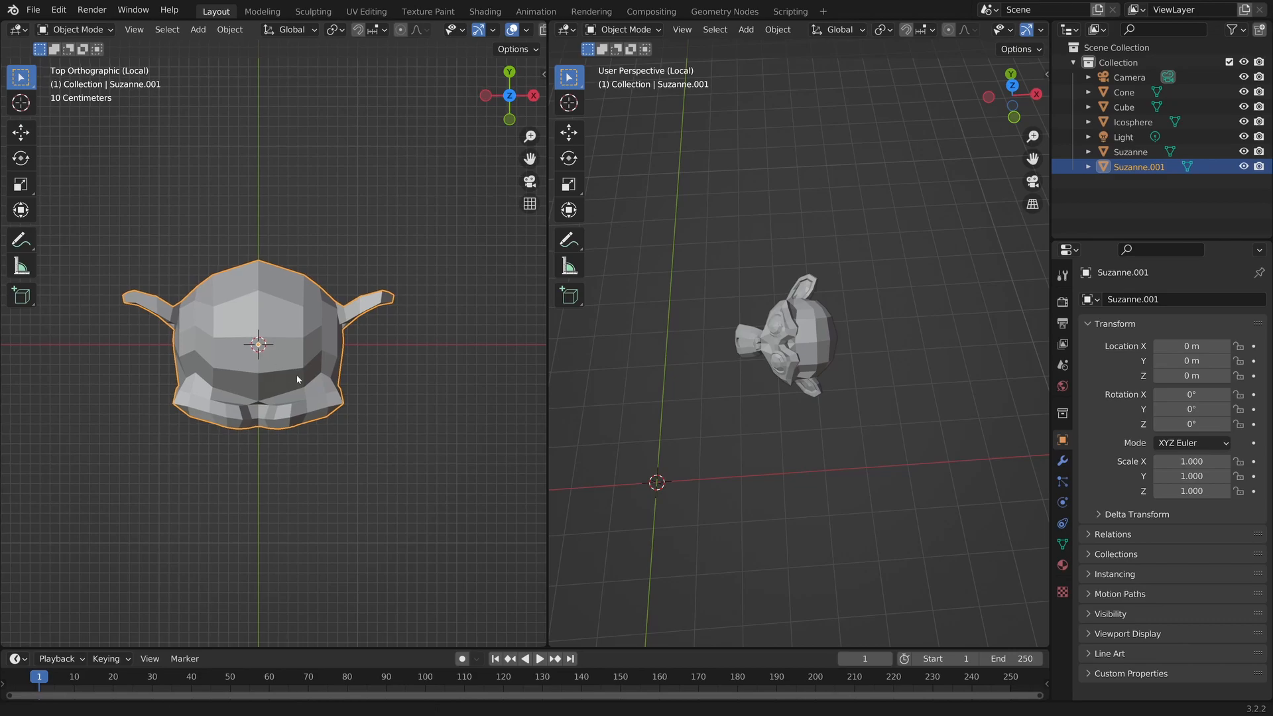
{"action": "middle_click_drag", "start_coordinate": [296, 377], "coordinate": [307, 373], "text": "shift"}
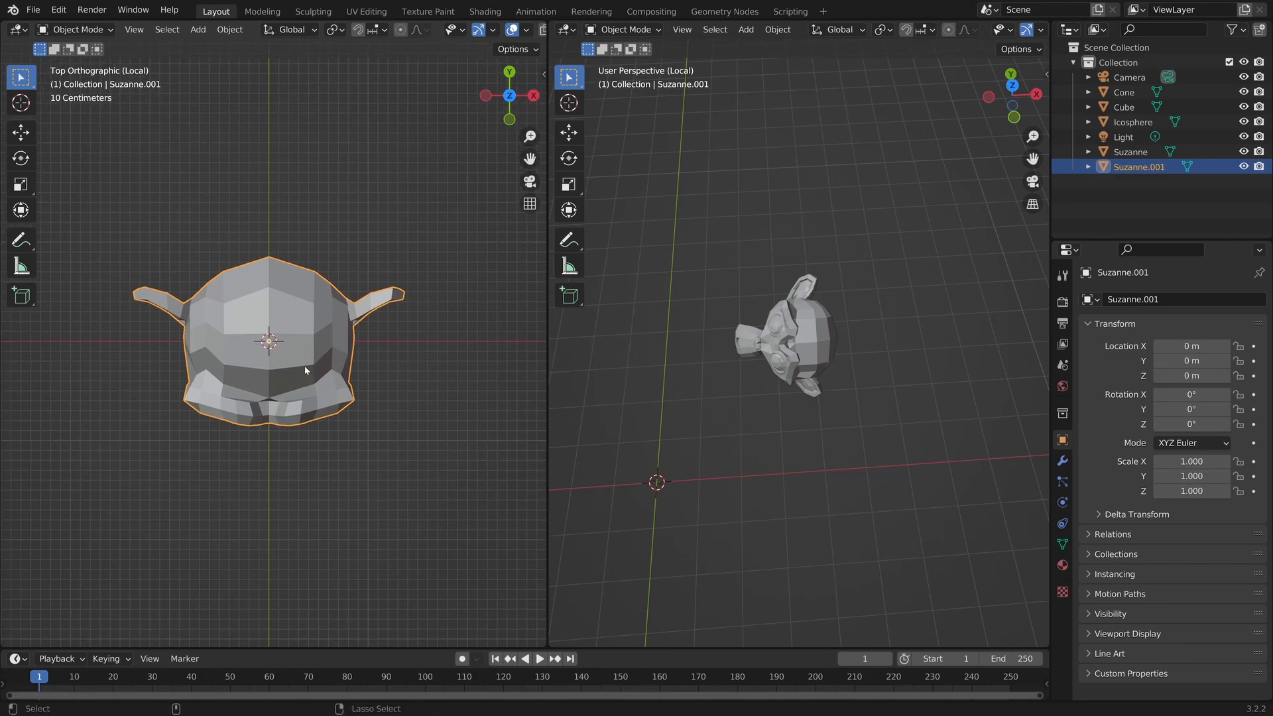
Step: Switch the duplicate head's viewport to Quad View and enable Sync Zoom/Pan for it
{"action": "key", "text": "ctrl+alt+q"}
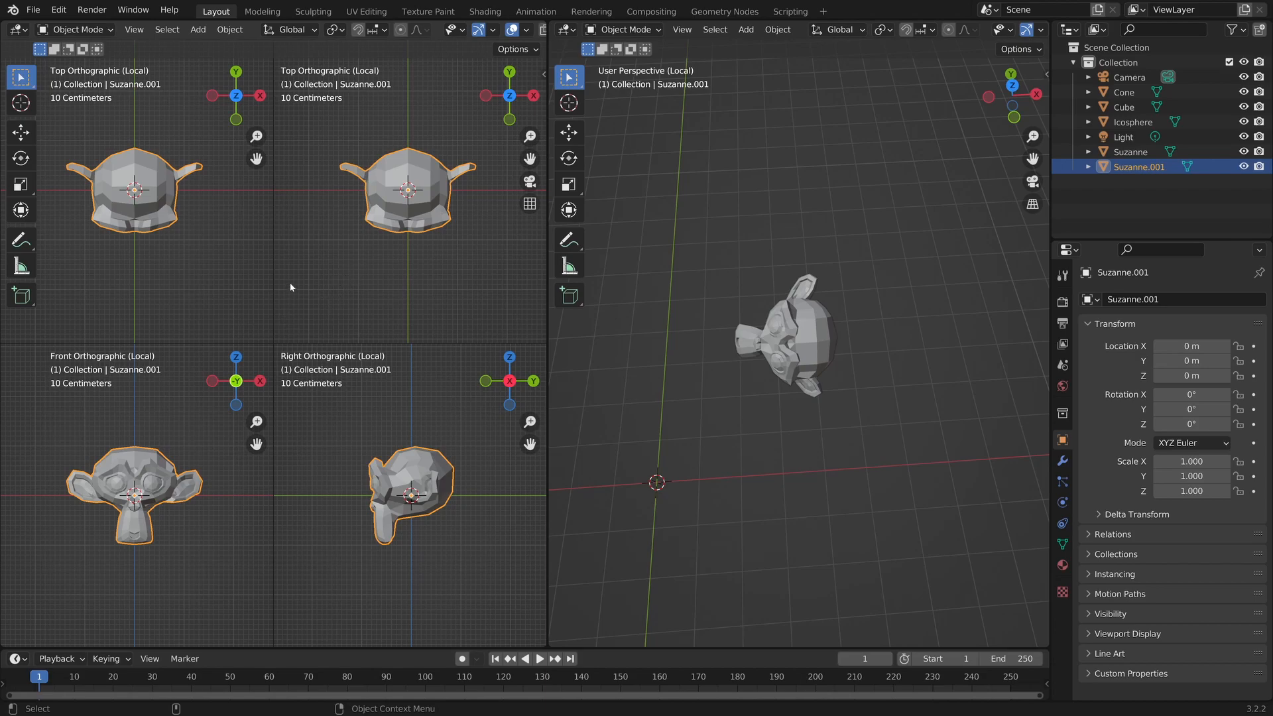
{"action": "key", "text": "n"}
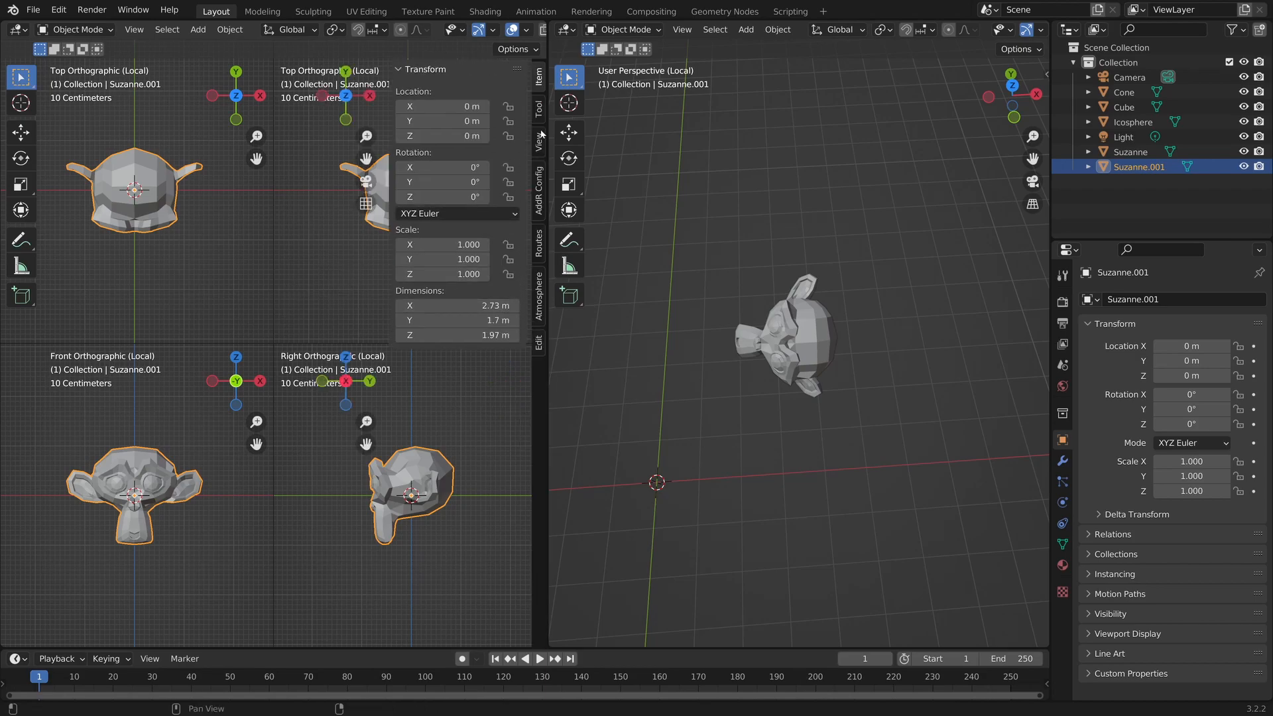
{"action": "left_click", "coordinate": [539, 141]}
{"action": "left_click", "coordinate": [400, 492]}
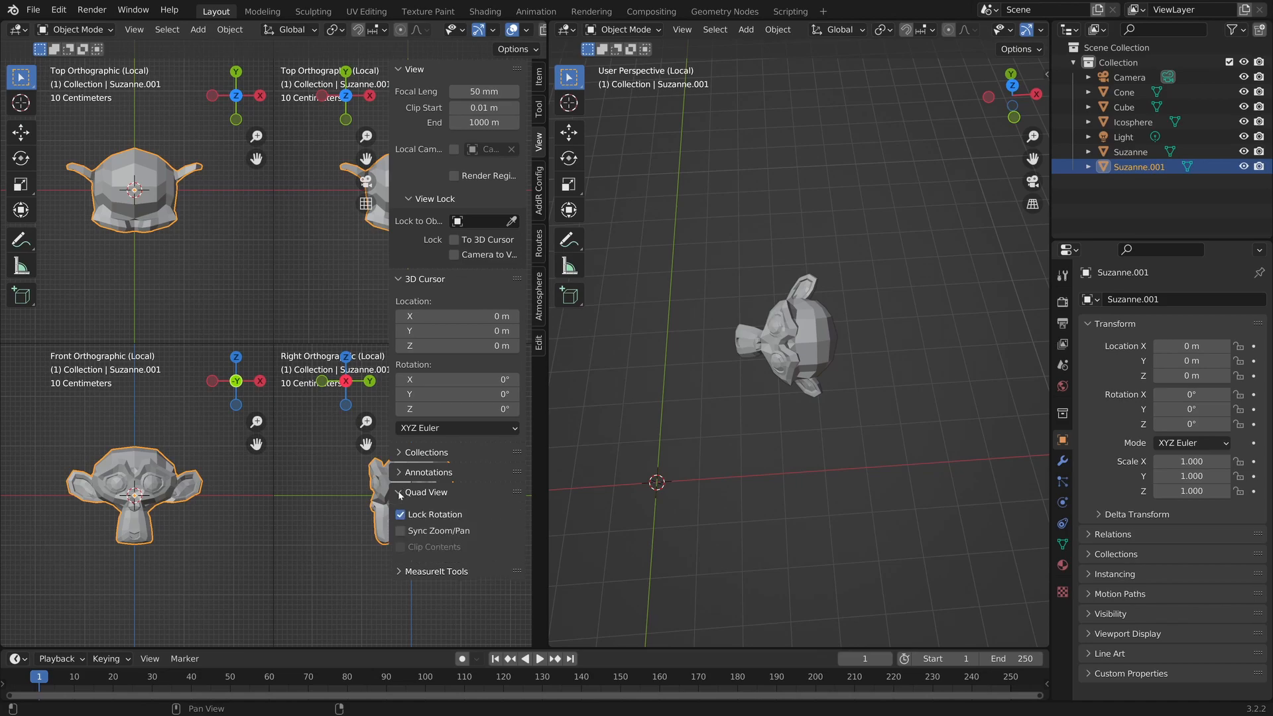
{"action": "left_click", "coordinate": [401, 532]}
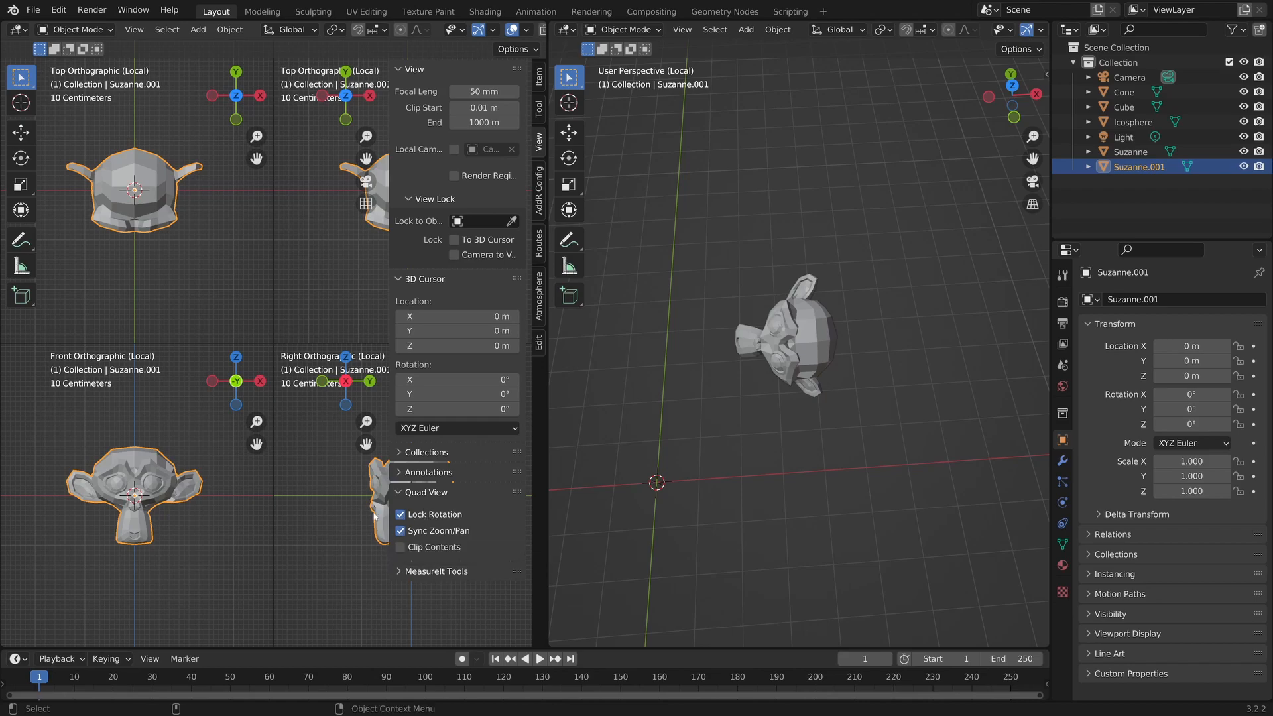
{"action": "key", "text": "n"}
Step: Try the synced zooming in the quad views and orbit the free view to a perspective view of the duplicate's face
{"action": "scroll", "coordinate": [126, 447], "scroll_direction": "up", "scroll_amount": 3}
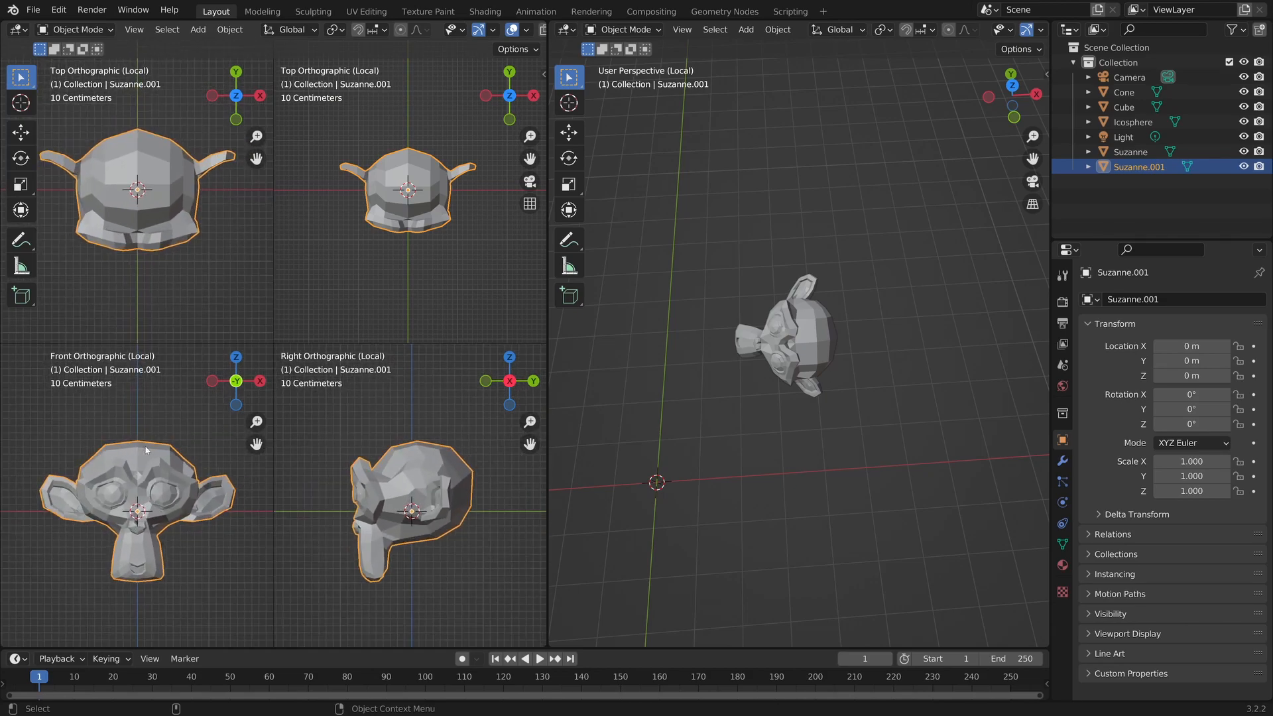
{"action": "scroll", "coordinate": [140, 218], "scroll_direction": "up", "scroll_amount": 2}
{"action": "scroll", "coordinate": [143, 228], "scroll_direction": "down", "scroll_amount": 2}
{"action": "scroll", "coordinate": [146, 223], "scroll_direction": "up", "scroll_amount": 2}
{"action": "scroll", "coordinate": [153, 230], "scroll_direction": "down", "scroll_amount": 2}
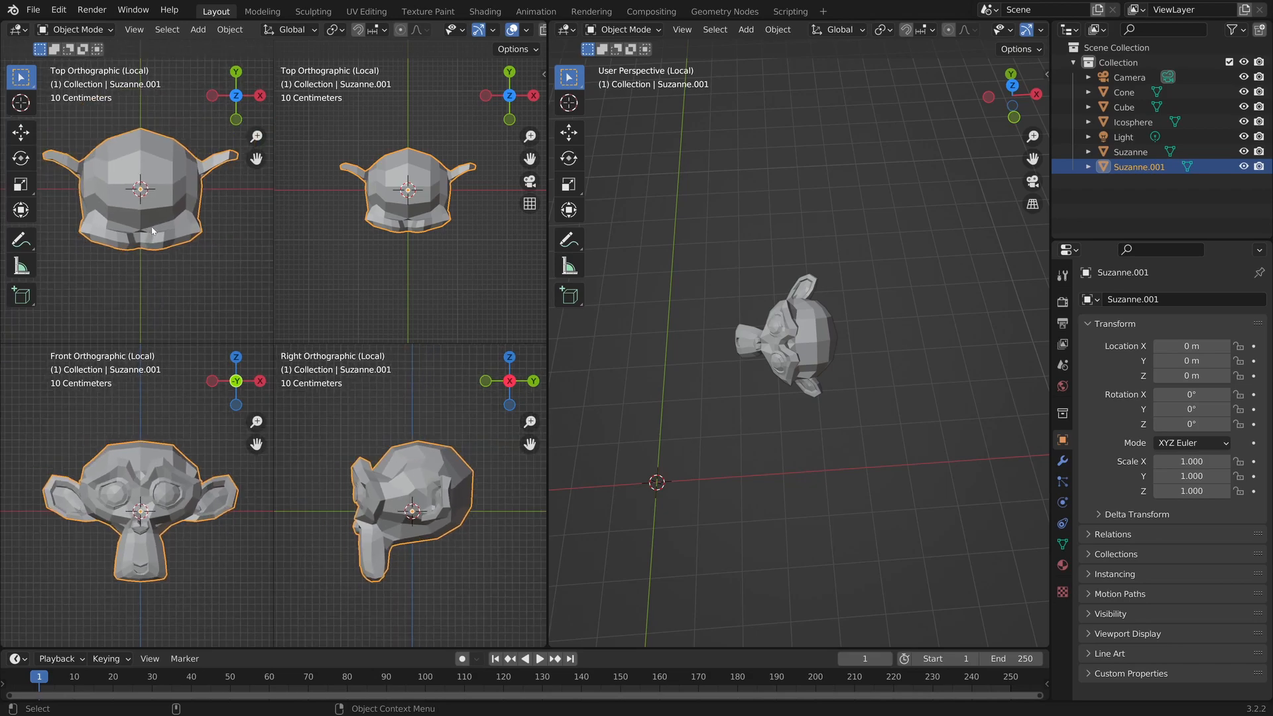
{"action": "middle_click_drag", "start_coordinate": [422, 218], "coordinate": [372, 205]}
{"action": "scroll", "coordinate": [174, 350], "scroll_direction": "down", "scroll_amount": 1}
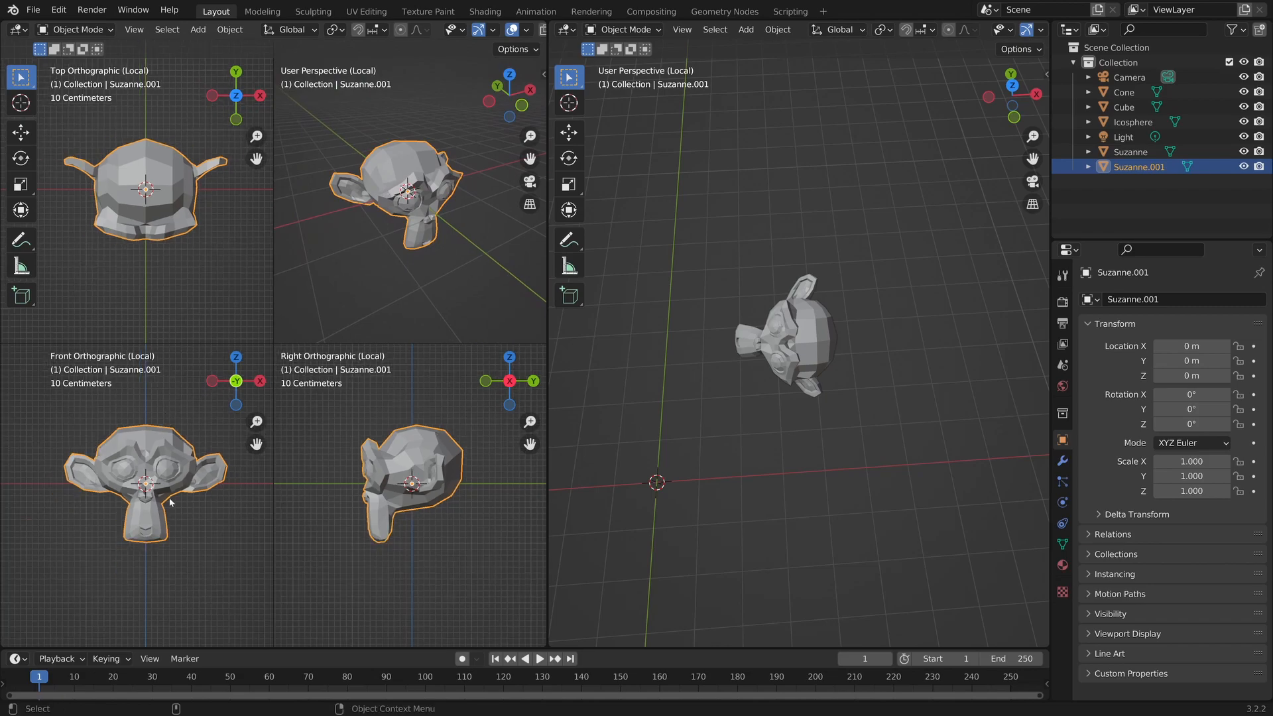
Step: In Edit Mode, add an ico sphere to the duplicate head's mesh and scale it down to about a third
{"action": "key", "text": "Tab"}
{"action": "key", "text": "alt+a"}
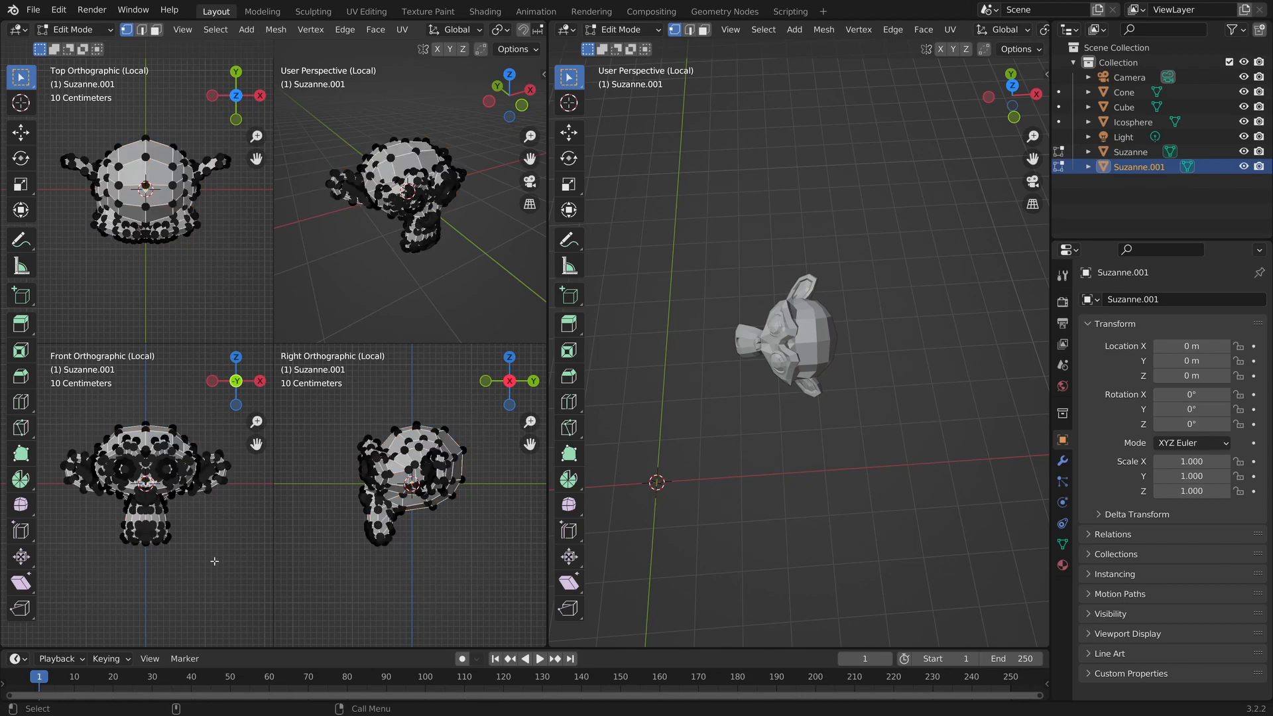
{"action": "key", "text": "shift+a"}
{"action": "left_click", "coordinate": [215, 563]}
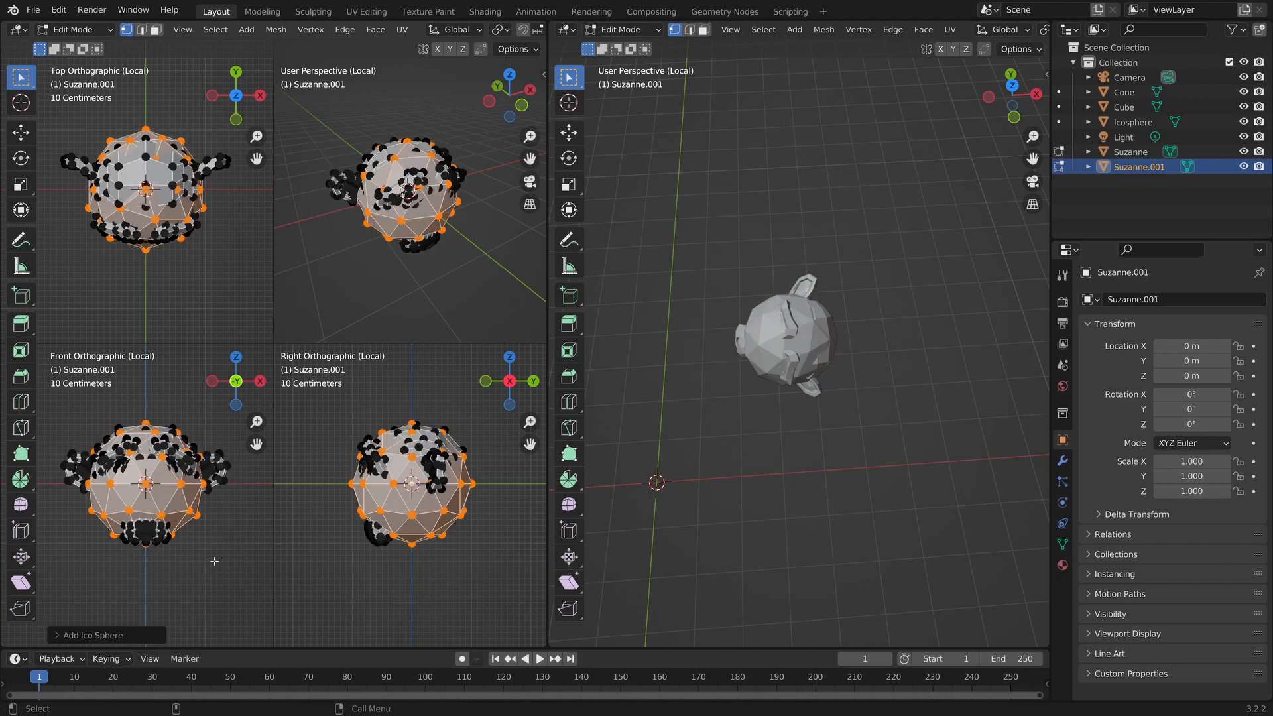
{"action": "key", "text": "s"}
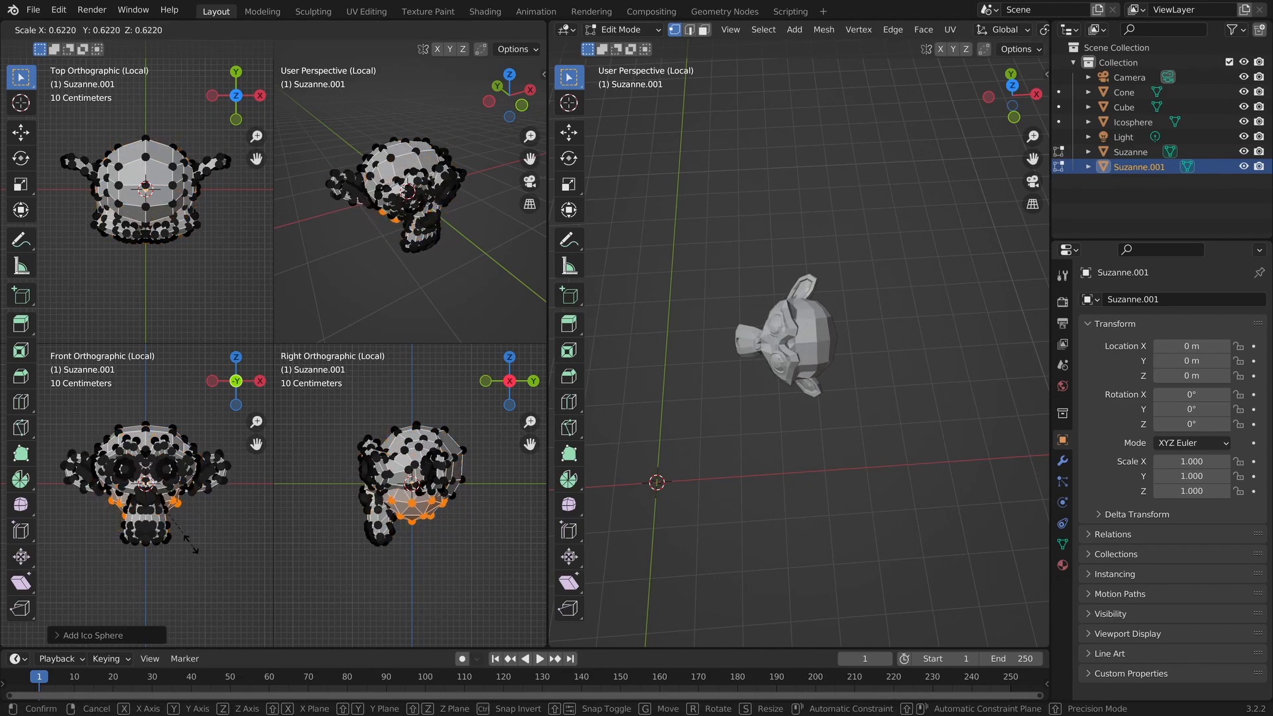
{"action": "left_click", "coordinate": [164, 520]}
Step: Move the small ico sphere out of the head to the +X side, slightly forward and just below ear height
{"action": "key", "text": "g"}
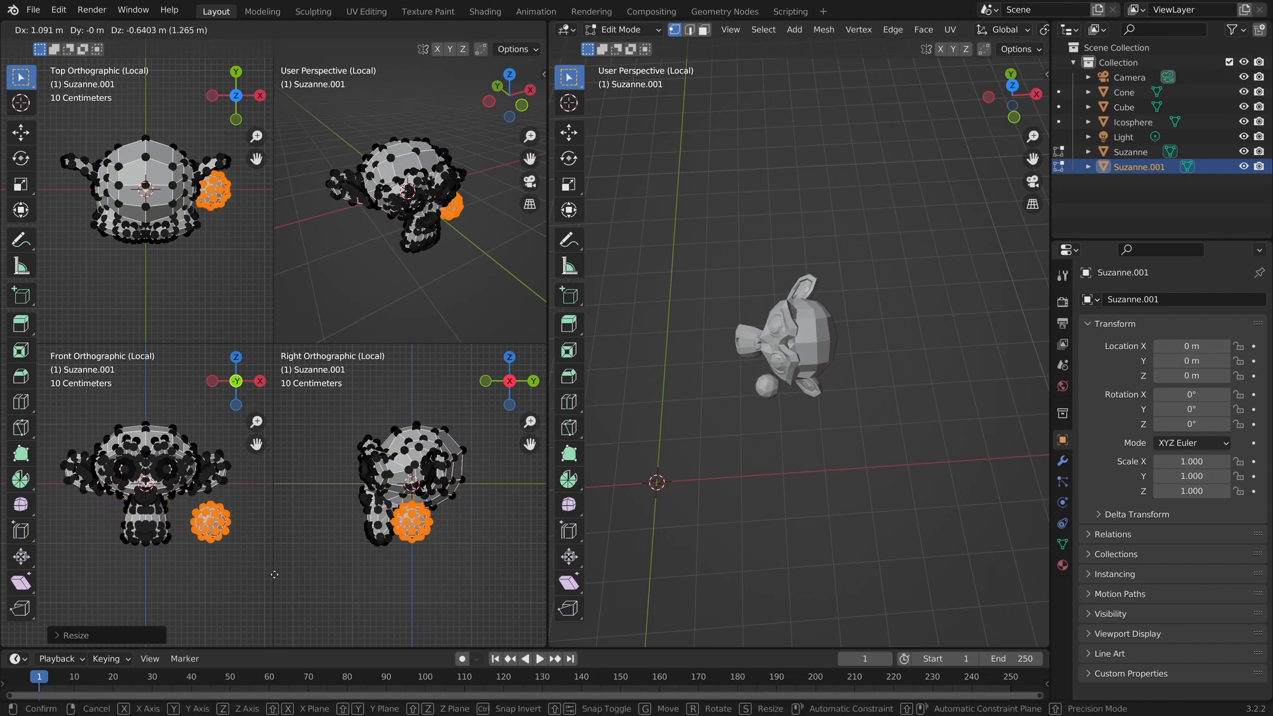
{"action": "left_click", "coordinate": [286, 587]}
{"action": "key", "text": "g"}
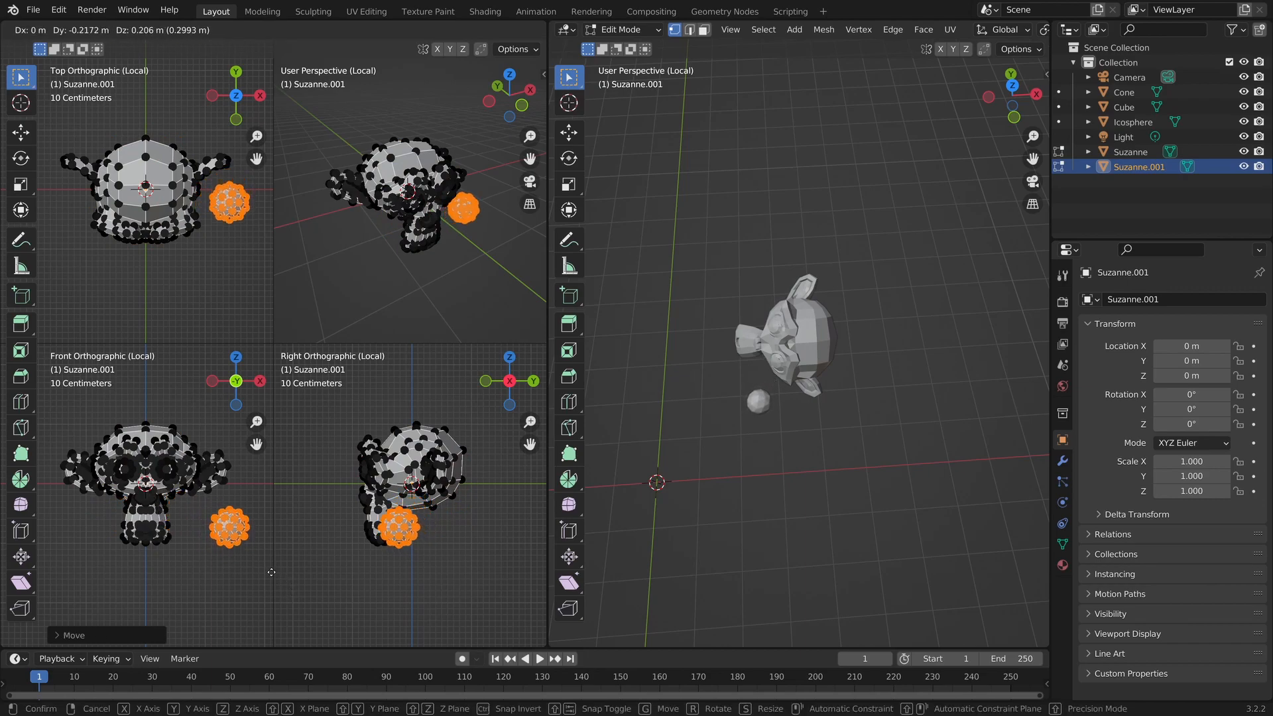
{"action": "left_click", "coordinate": [269, 570]}
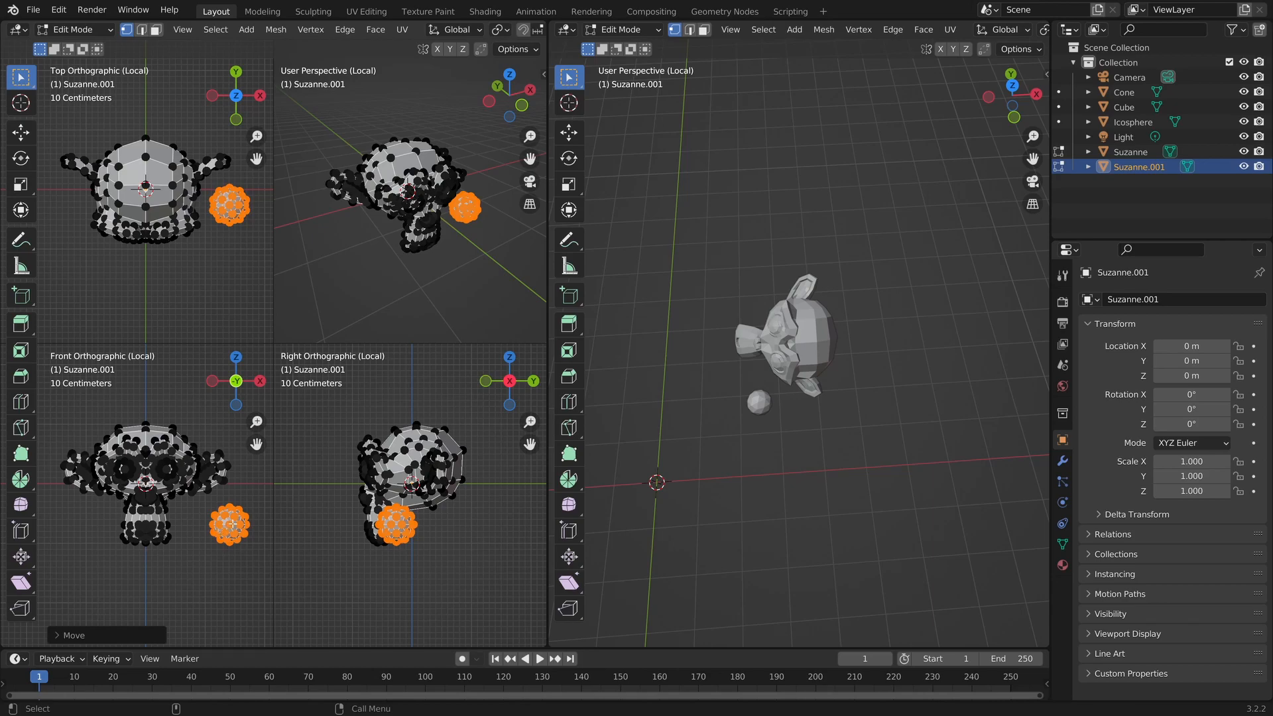
{"action": "key", "text": "g"}
{"action": "left_click", "coordinate": [237, 495]}
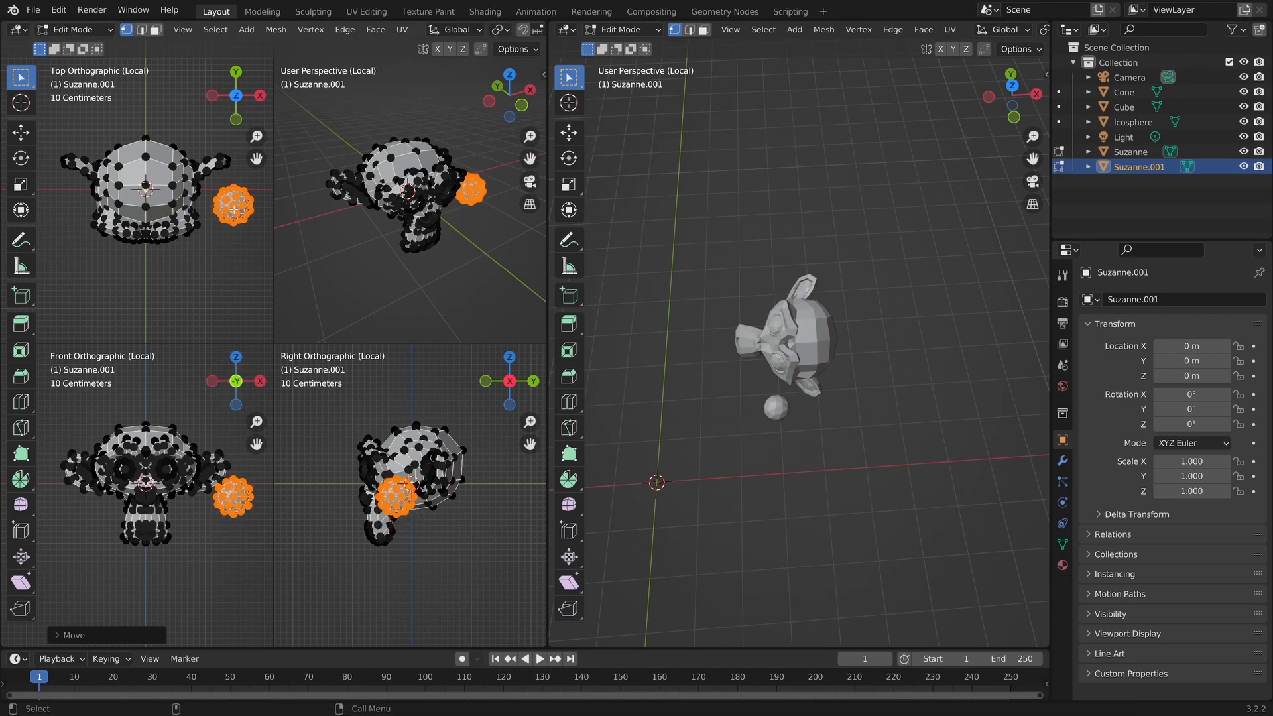
Step: Move the small ico sphere back about 0.7 m along Y so it sits beneath the +X ear
{"action": "key", "text": "g"}
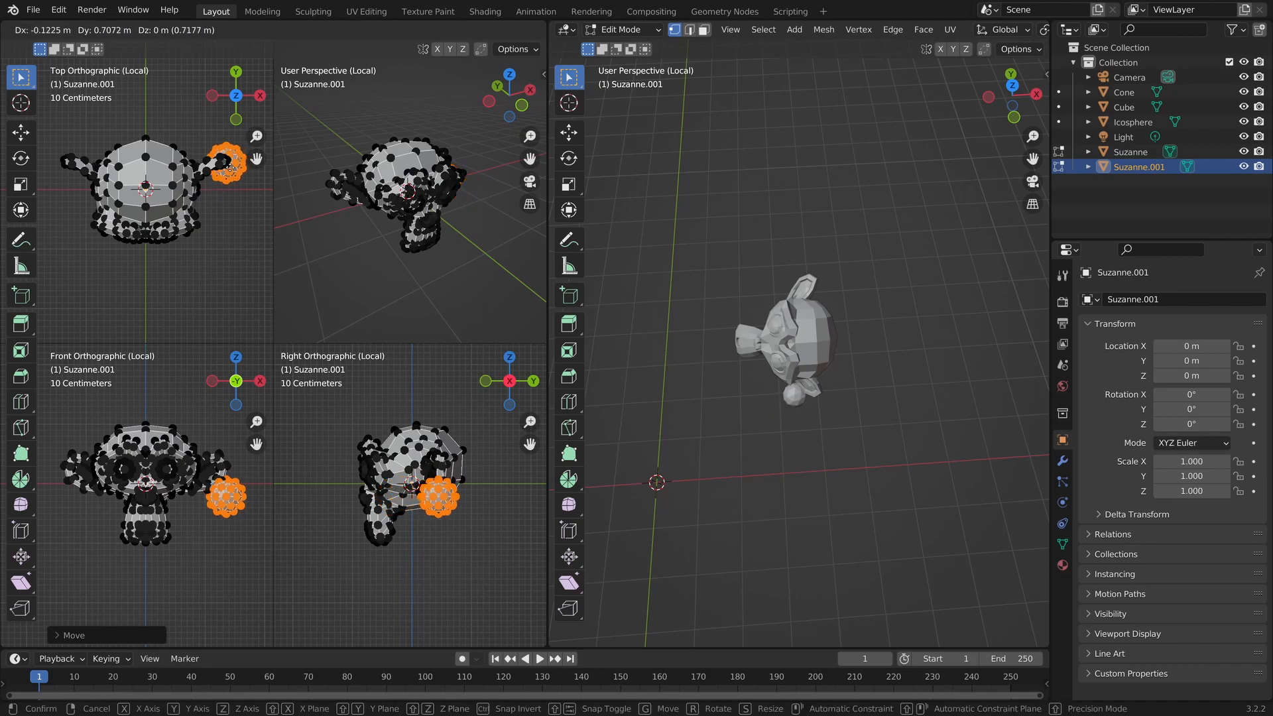
{"action": "left_click", "coordinate": [228, 170]}
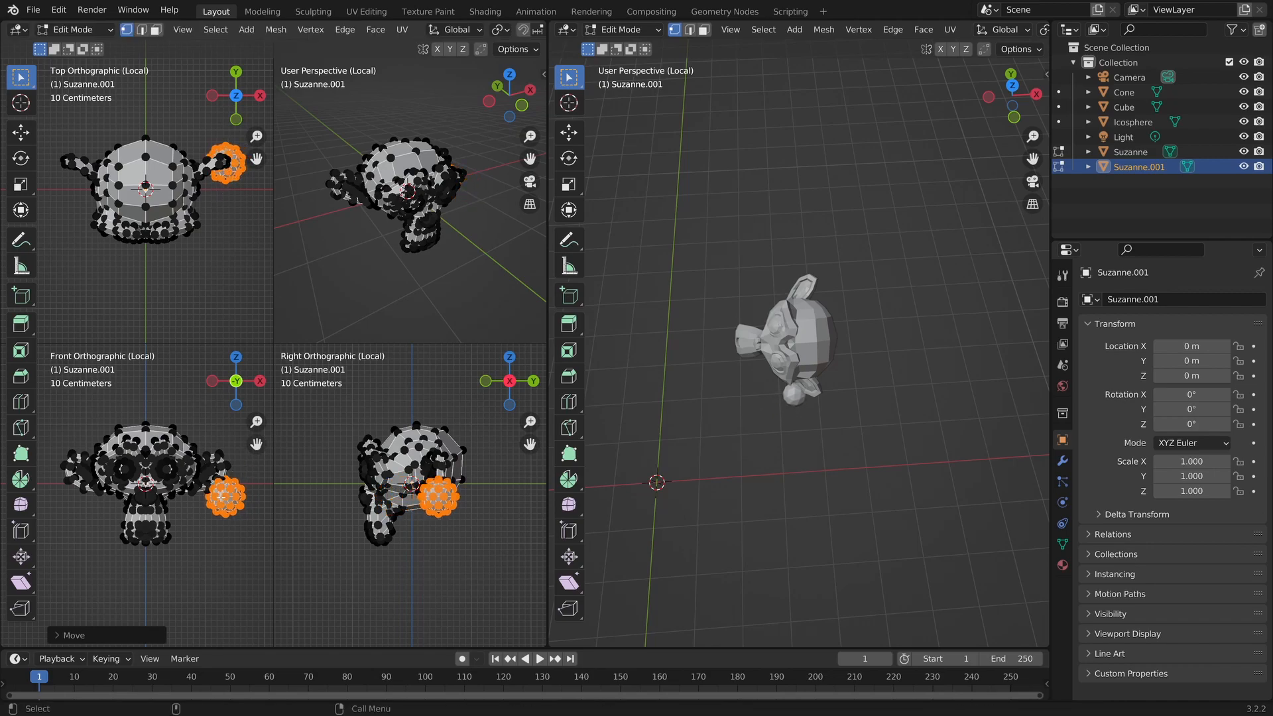
{"action": "scroll", "coordinate": [222, 494], "scroll_direction": "up", "scroll_amount": 3}
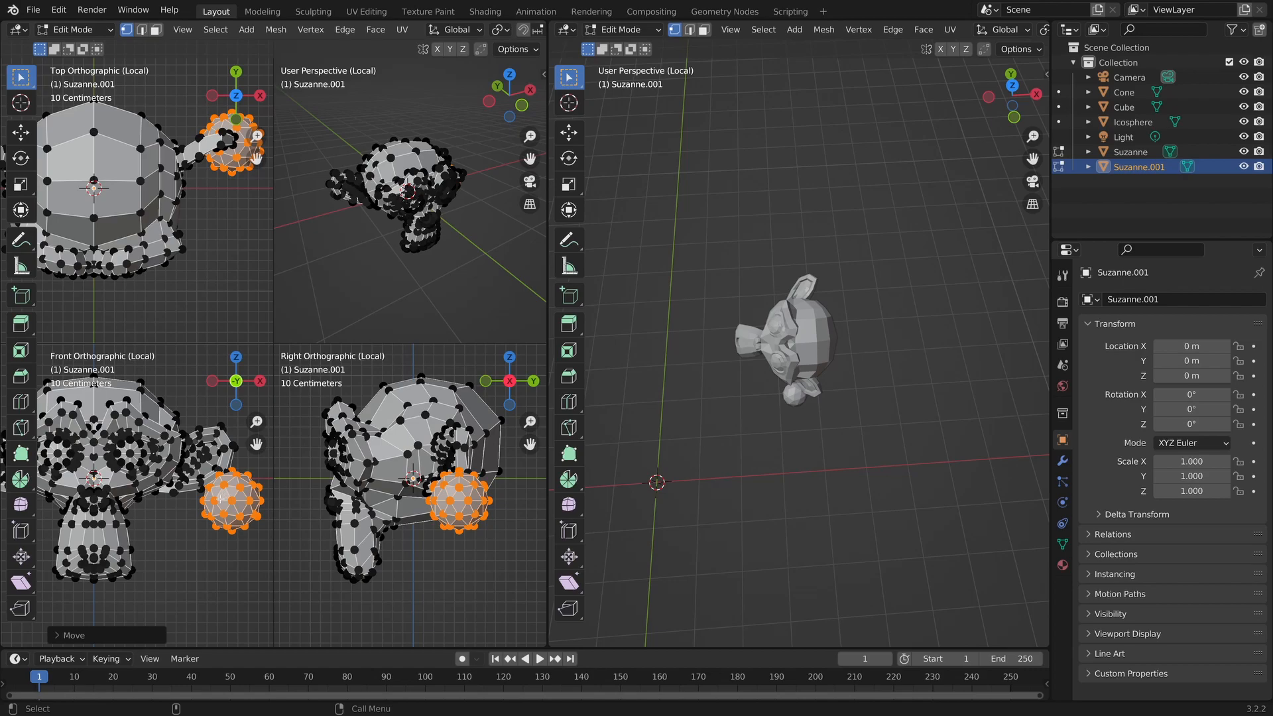
{"action": "key", "text": "g"}
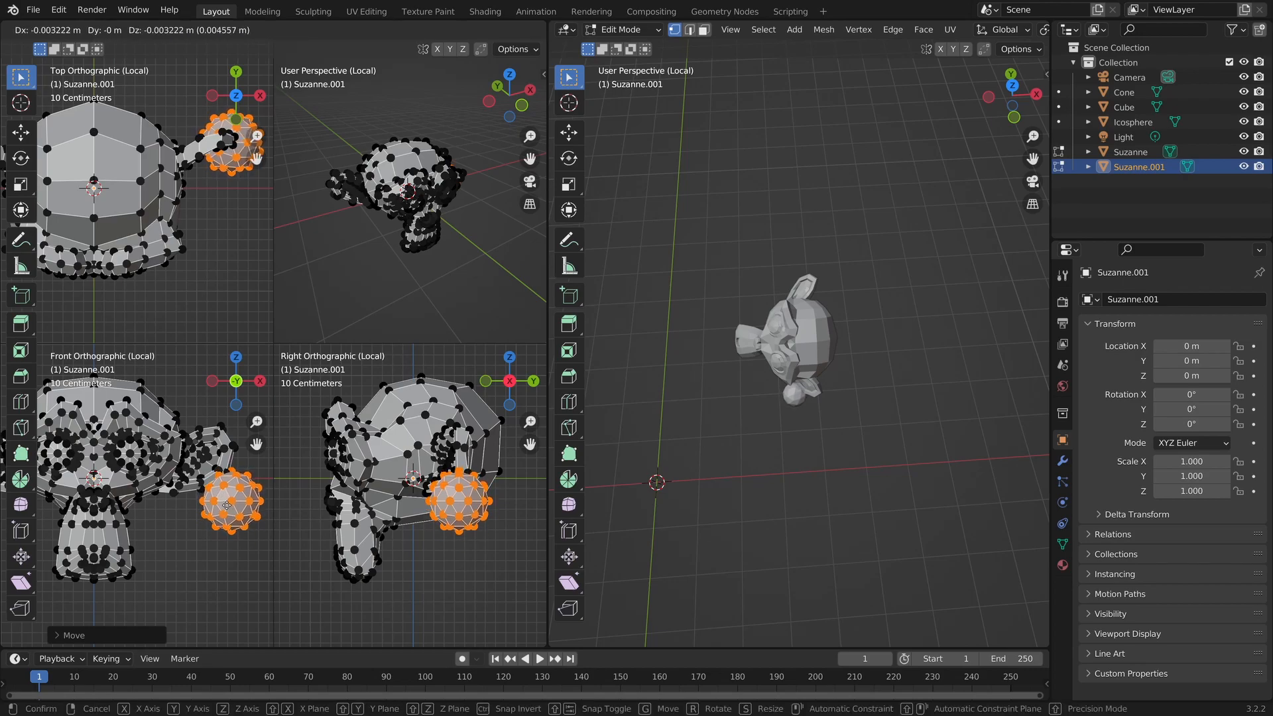
{"action": "left_click", "coordinate": [226, 505]}
Step: Add a second ico sphere to the mesh, scale it down slightly, and place it below the head on the -X side
{"action": "middle_click_drag", "start_coordinate": [713, 485], "coordinate": [811, 451]}
{"action": "scroll", "coordinate": [199, 467], "scroll_direction": "down", "scroll_amount": 5}
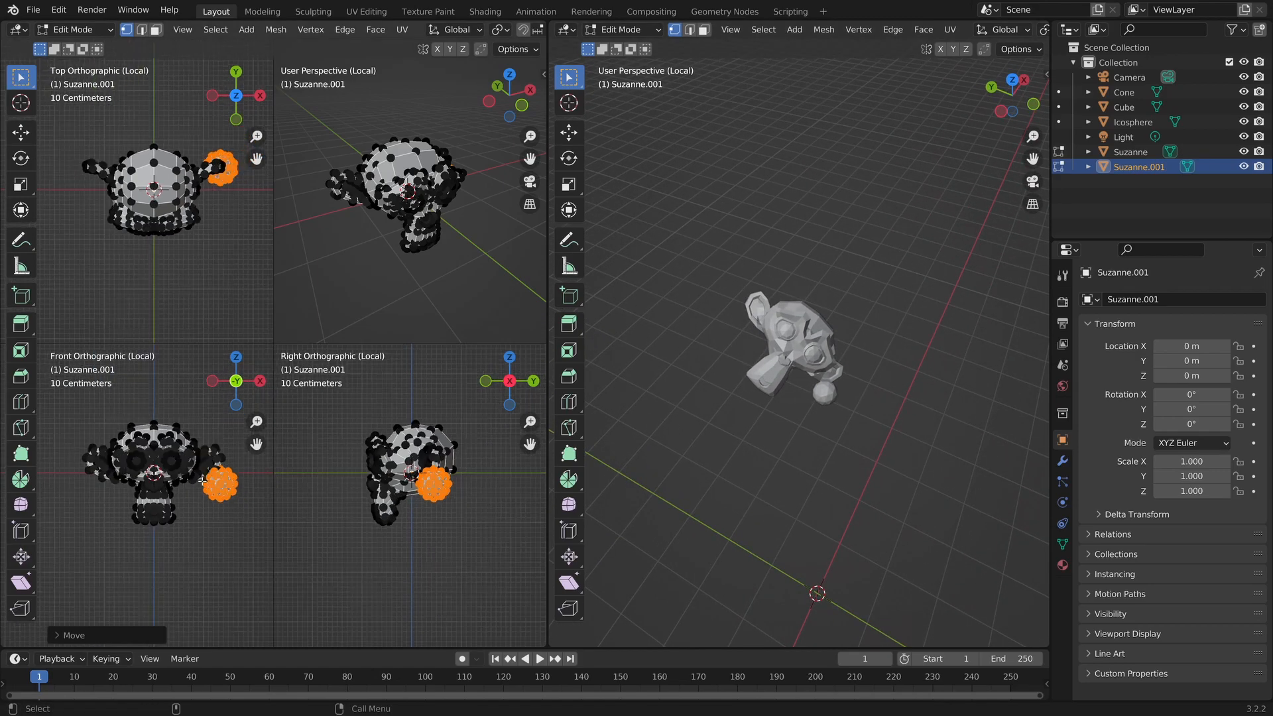
{"action": "left_click", "coordinate": [111, 547]}
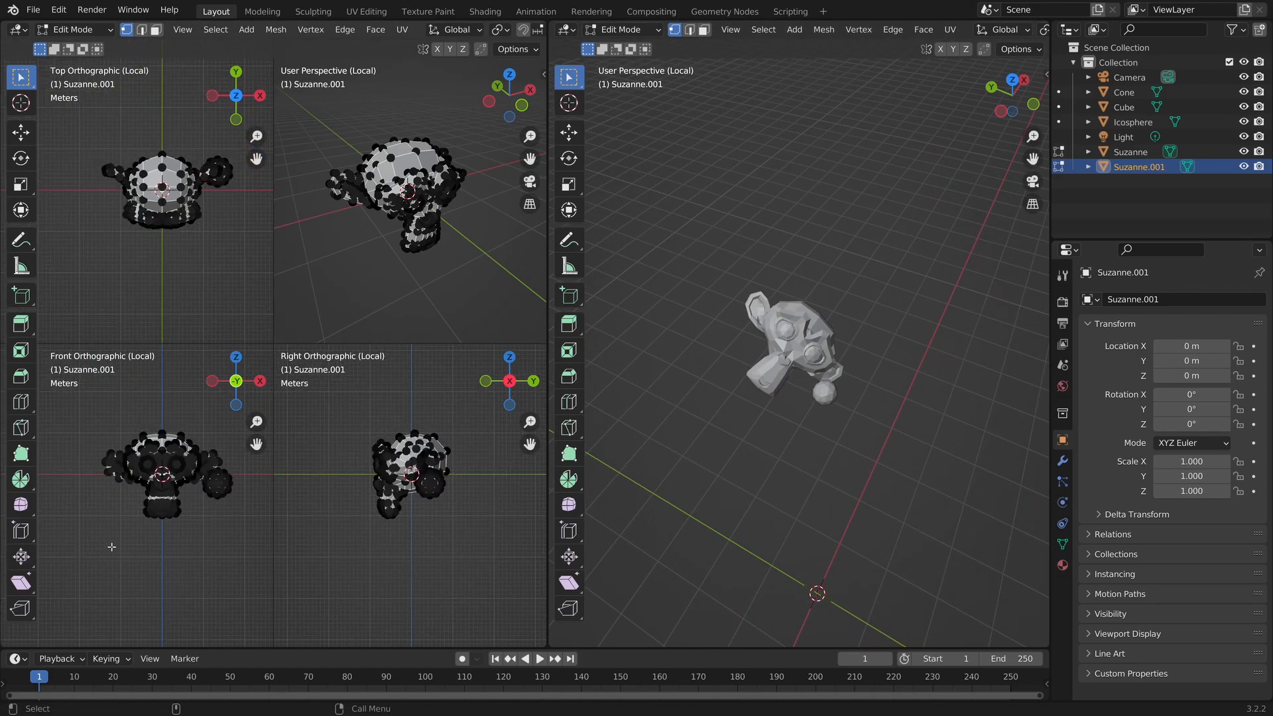
{"action": "key", "text": "shift+a"}
{"action": "left_click", "coordinate": [133, 503]}
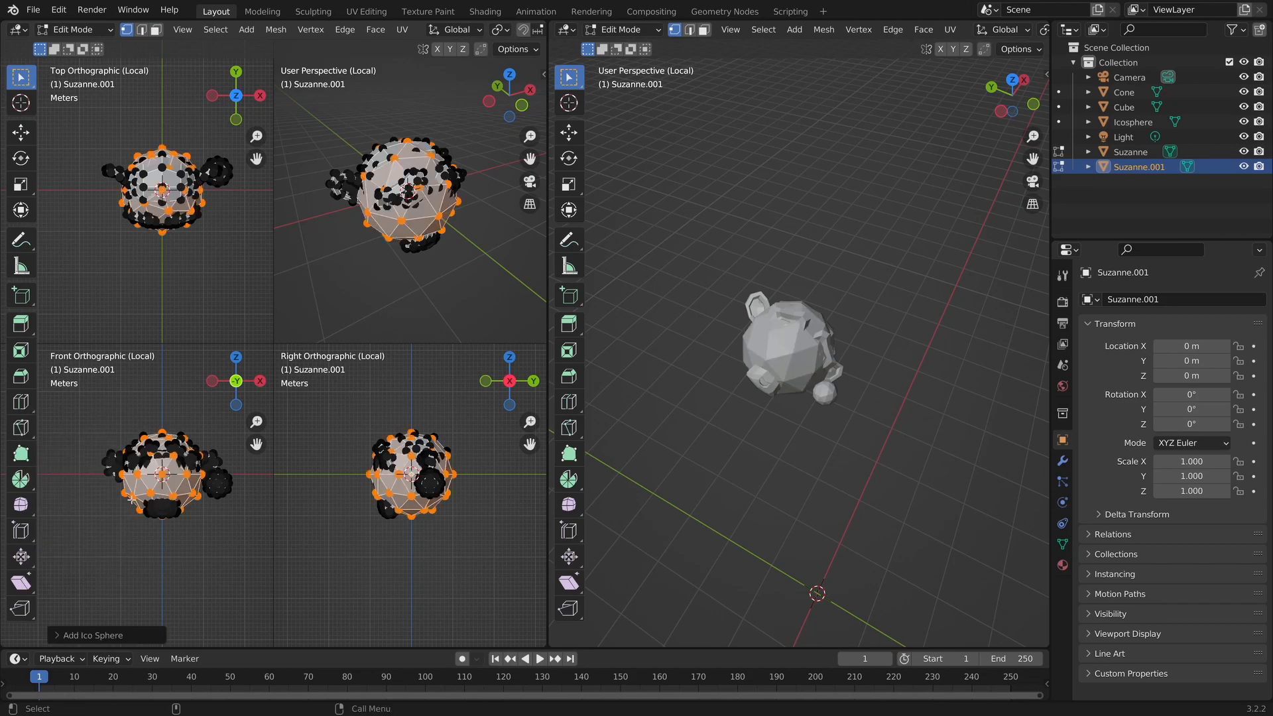
{"action": "key", "text": "s"}
{"action": "left_click", "coordinate": [175, 521]}
{"action": "key", "text": "g"}
{"action": "left_click", "coordinate": [123, 594]}
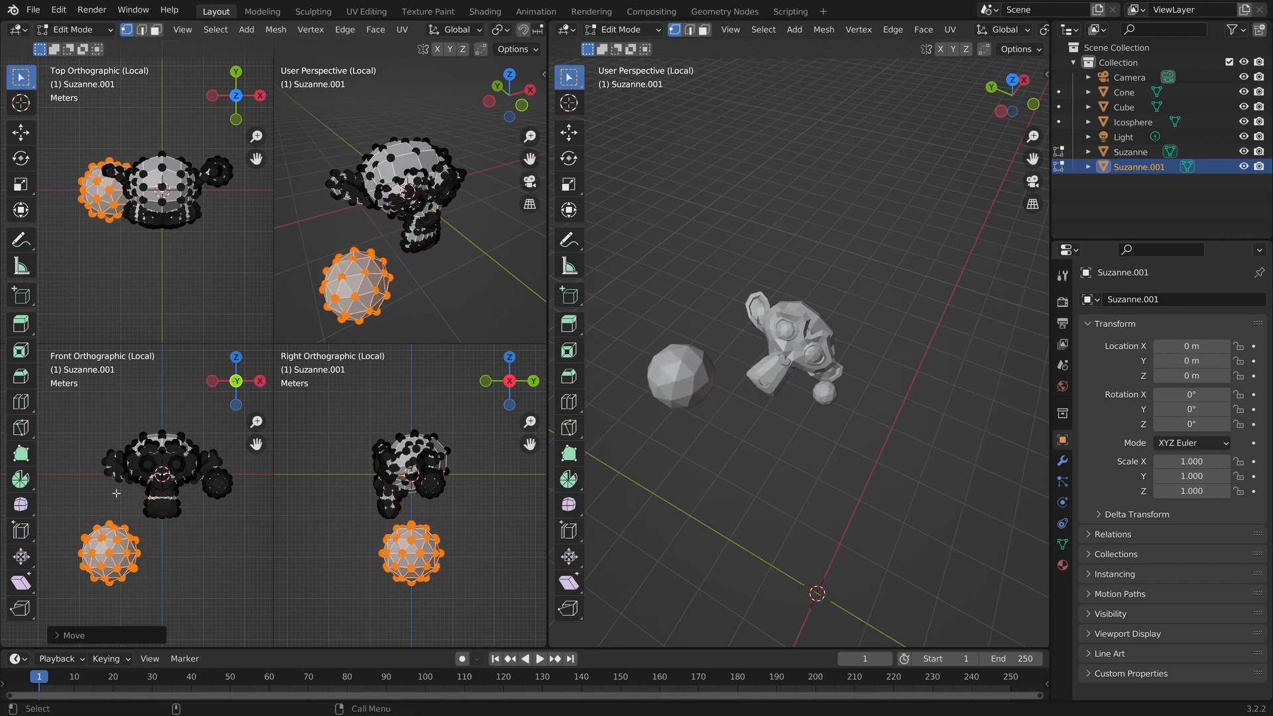
Step: Scale the second ico sphere to about a third of its size and move it up beside the -X ear
{"action": "key", "text": "s"}
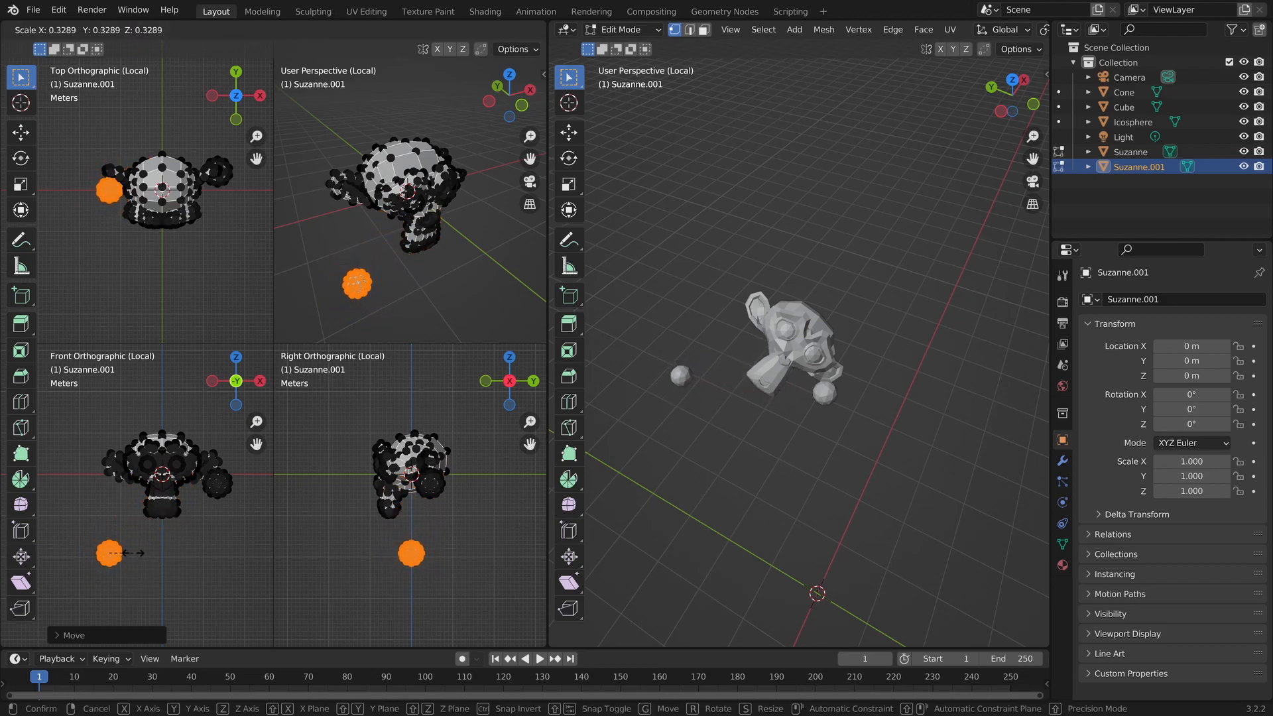
{"action": "left_click", "coordinate": [130, 552]}
{"action": "key", "text": "g"}
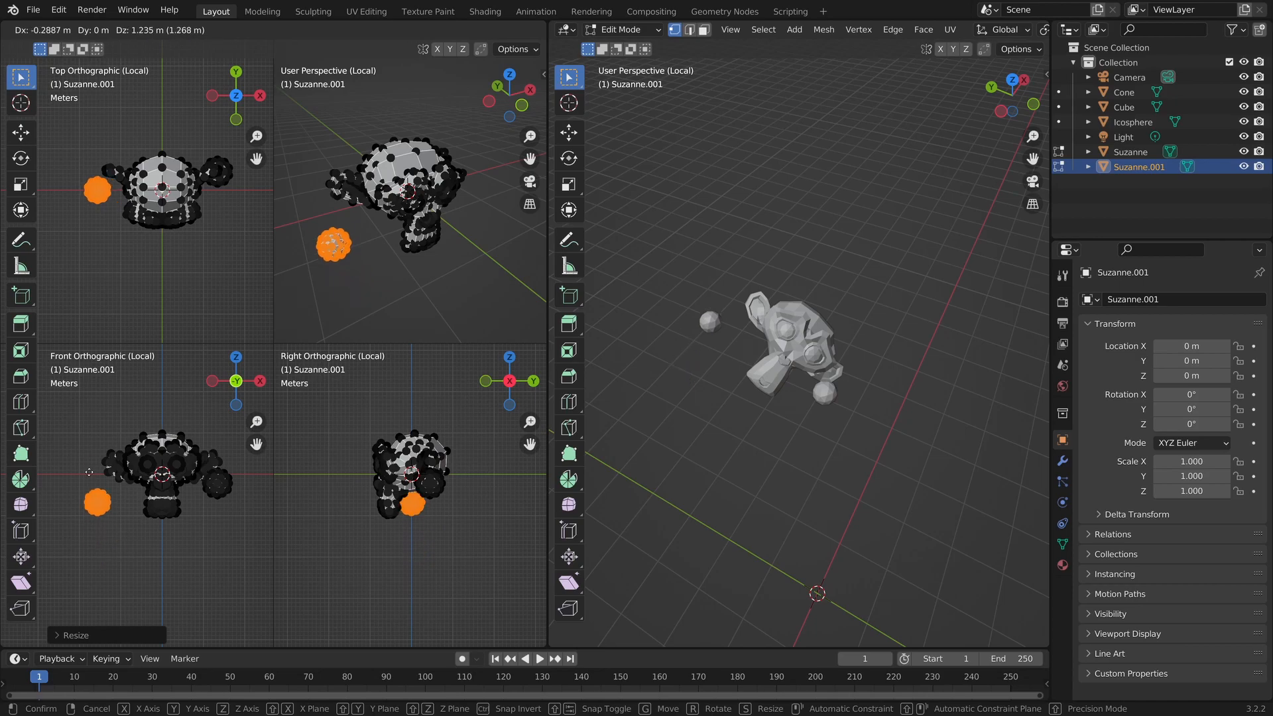
{"action": "left_click", "coordinate": [84, 456]}
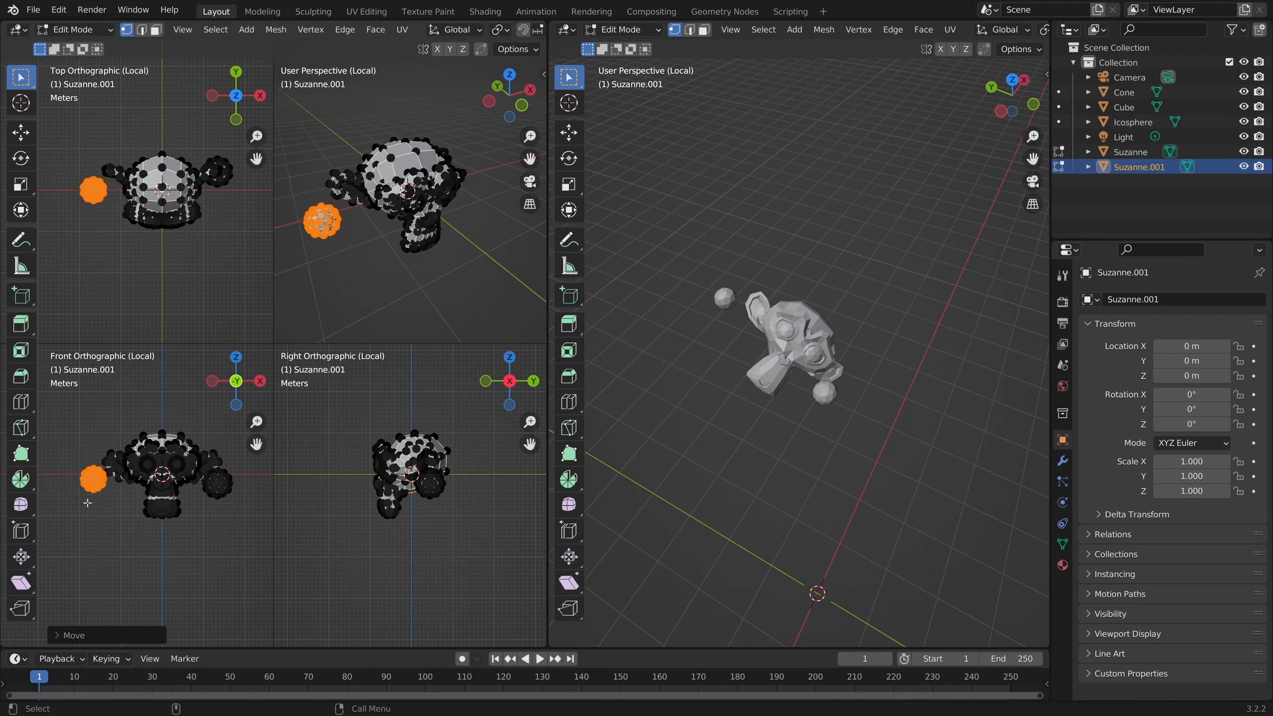
Step: Move the second ico sphere about 0.34 m along X and 0.47 m along Y to bring it to the -X ear
{"action": "scroll", "coordinate": [104, 511], "scroll_direction": "up", "scroll_amount": 2}
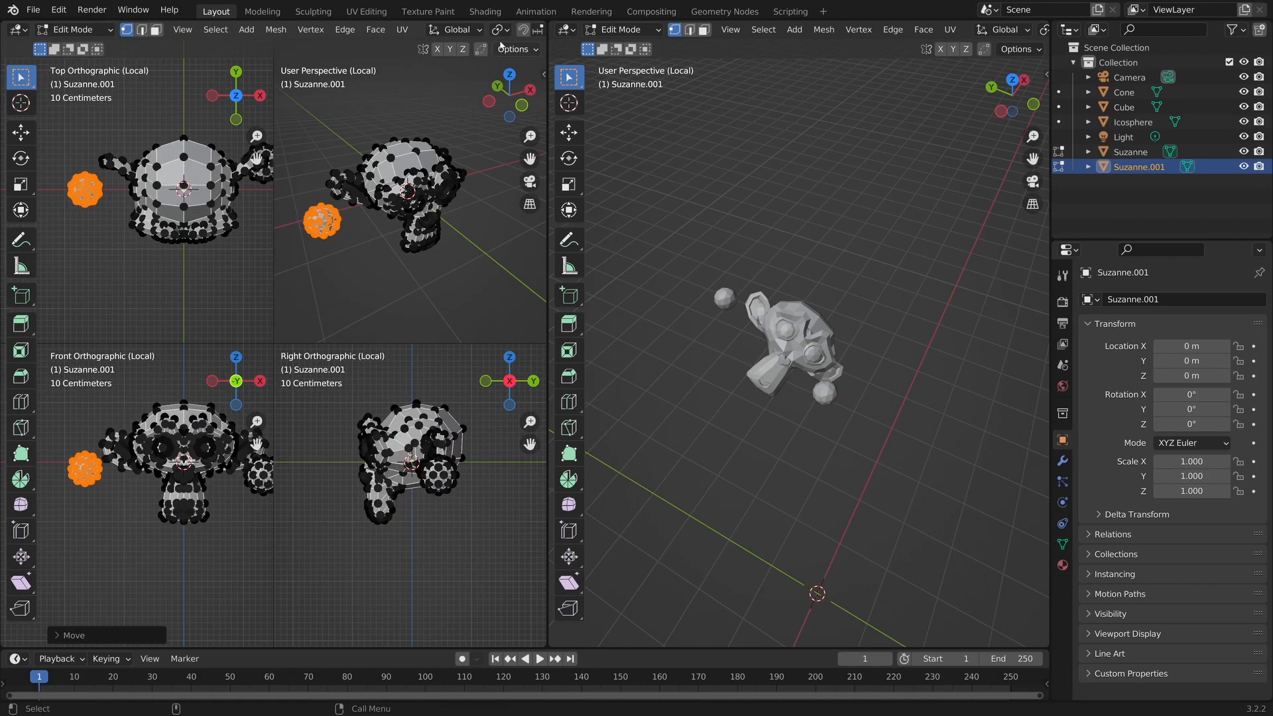
{"action": "left_click_drag", "start_coordinate": [548, 193], "coordinate": [722, 199]}
{"action": "left_click_drag", "start_coordinate": [721, 126], "coordinate": [547, 126]}
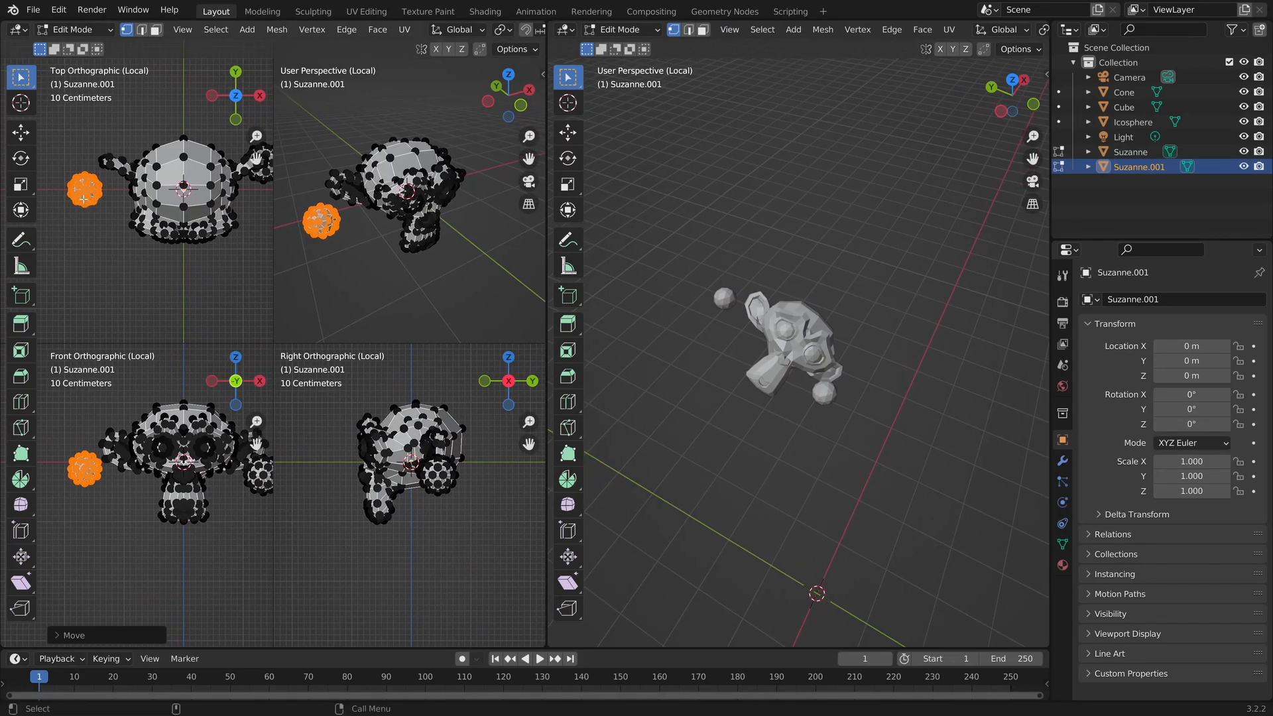
{"action": "key", "text": "g"}
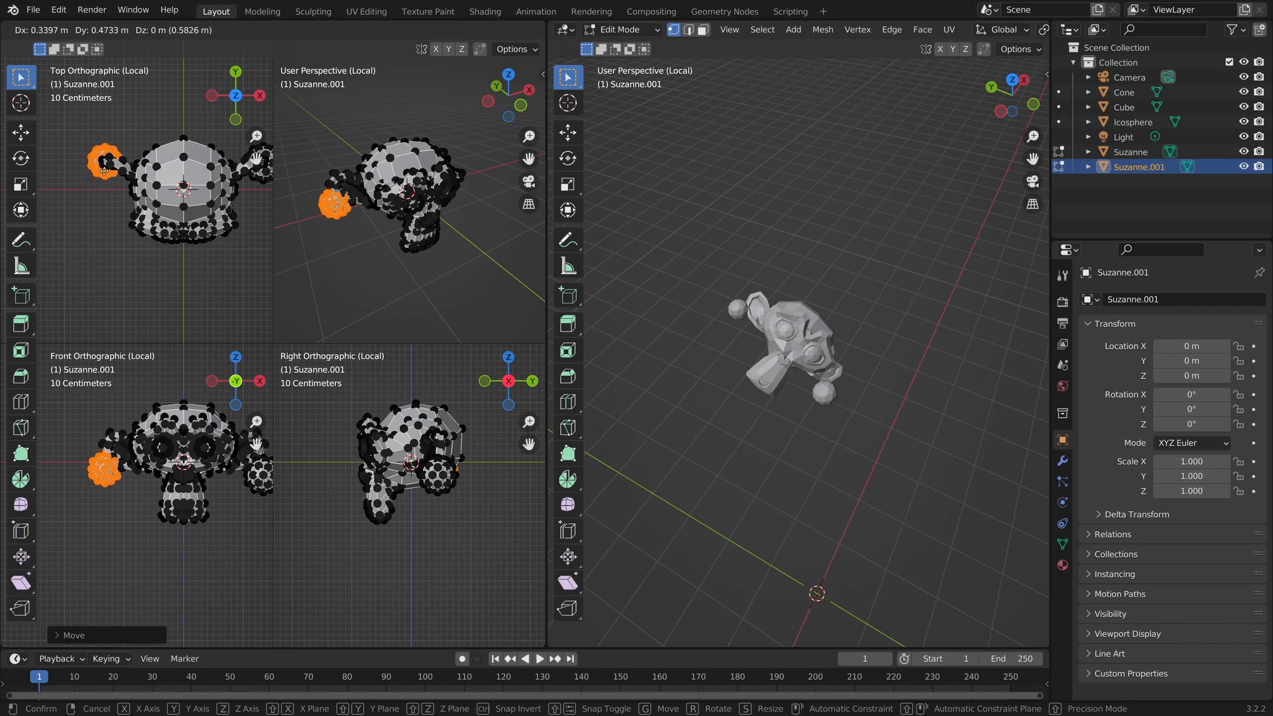
{"action": "left_click", "coordinate": [100, 175]}
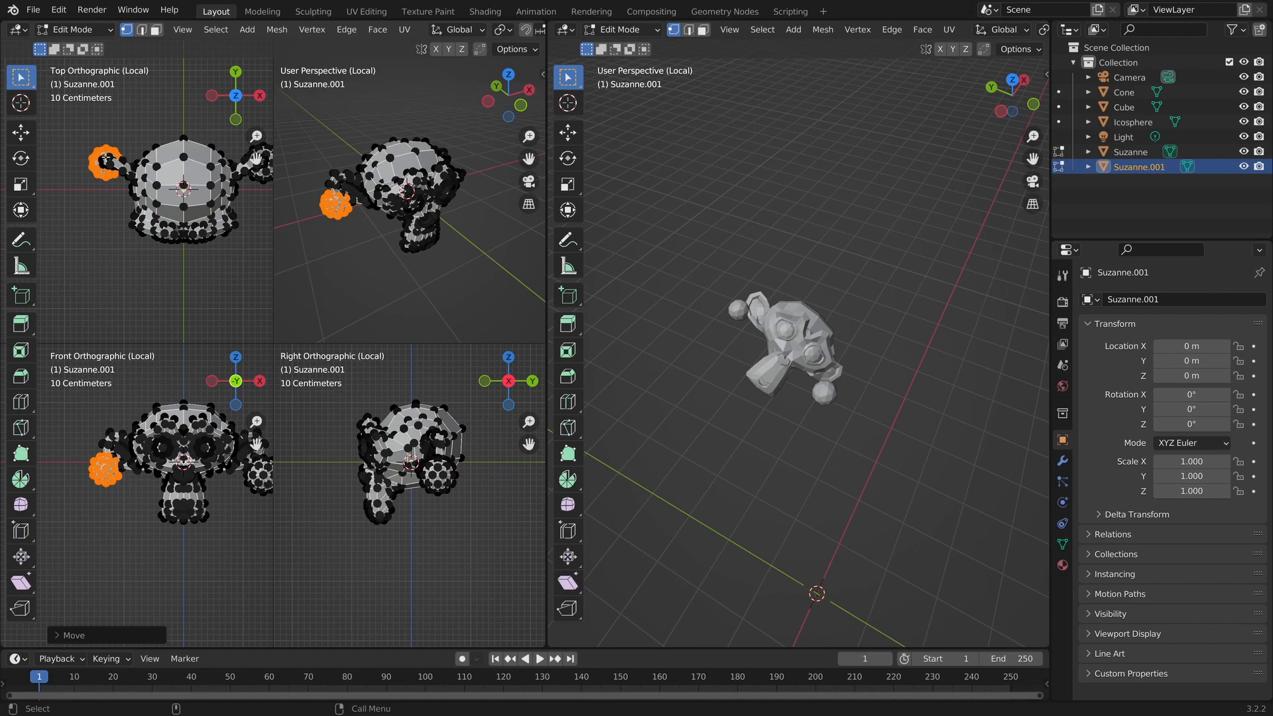
Step: Fine-tune the second ico sphere's height beneath the -X ear, lowering it slightly and raising it back about 0.09 m along Z
{"action": "key", "text": "g"}
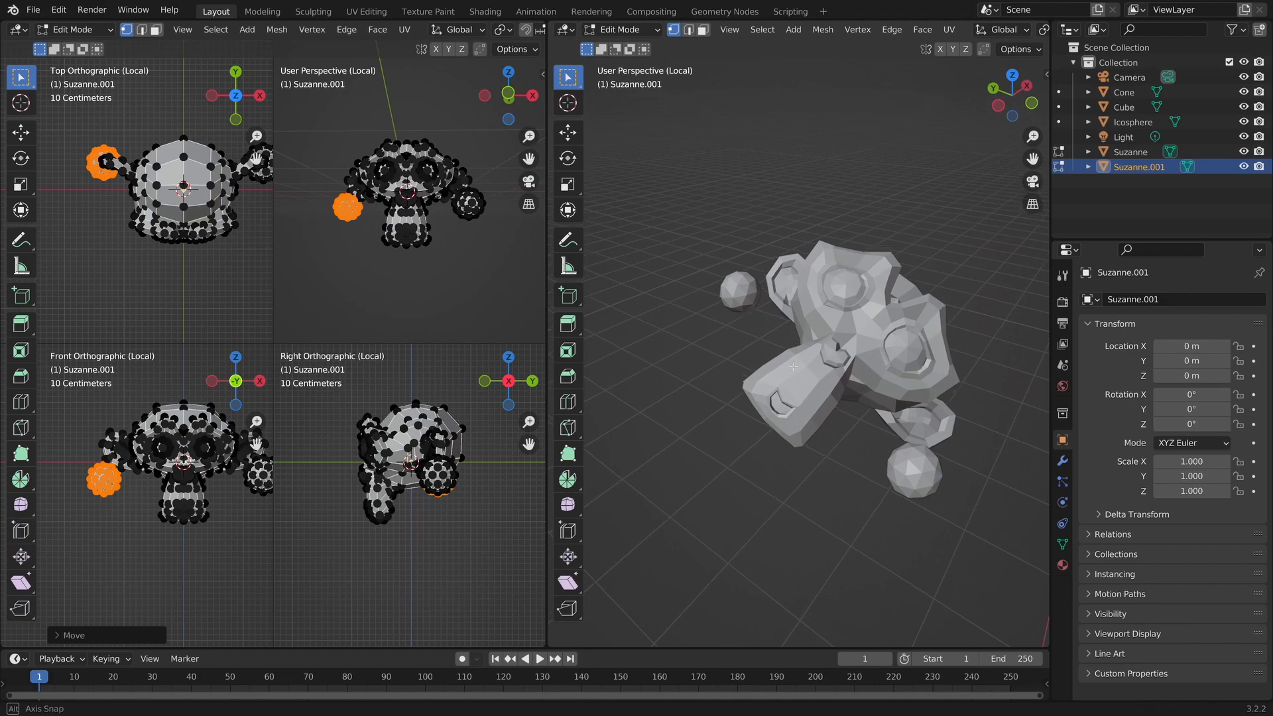
{"action": "middle_click_drag", "start_coordinate": [793, 367], "coordinate": [769, 364]}
{"action": "scroll", "coordinate": [109, 486], "scroll_direction": "up", "scroll_amount": 5}
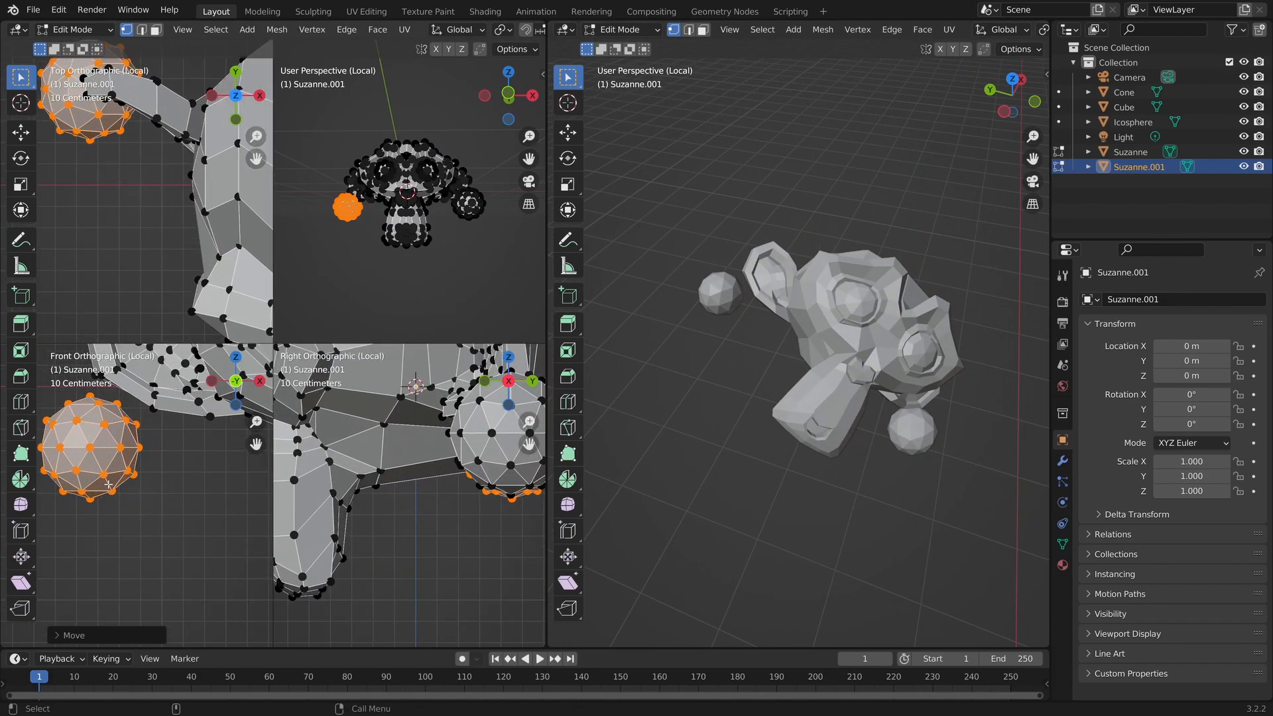
{"action": "key", "text": "g"}
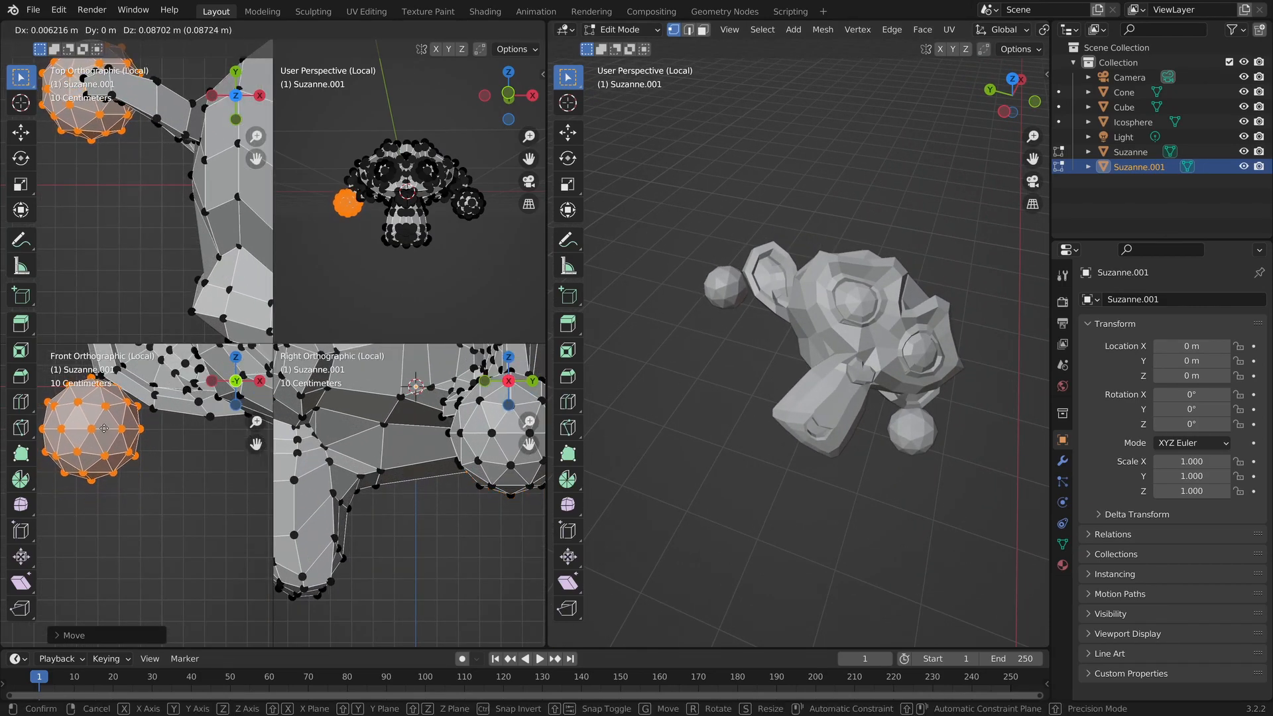
{"action": "left_click", "coordinate": [104, 430]}
{"action": "middle_click_drag", "start_coordinate": [599, 460], "coordinate": [645, 434]}
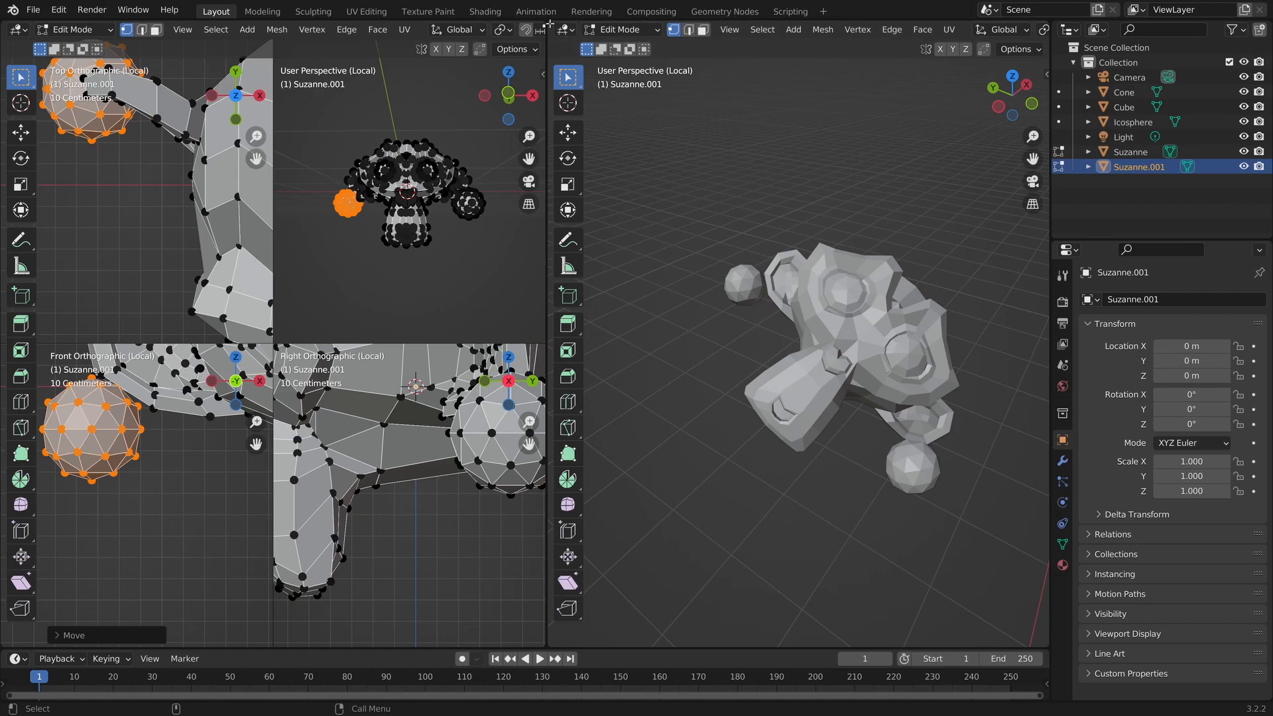
Step: Join the two 3D viewports into one, replacing the quad view, and exit local view to show the whole scene
{"action": "left_click_drag", "start_coordinate": [549, 24], "coordinate": [421, 151]}
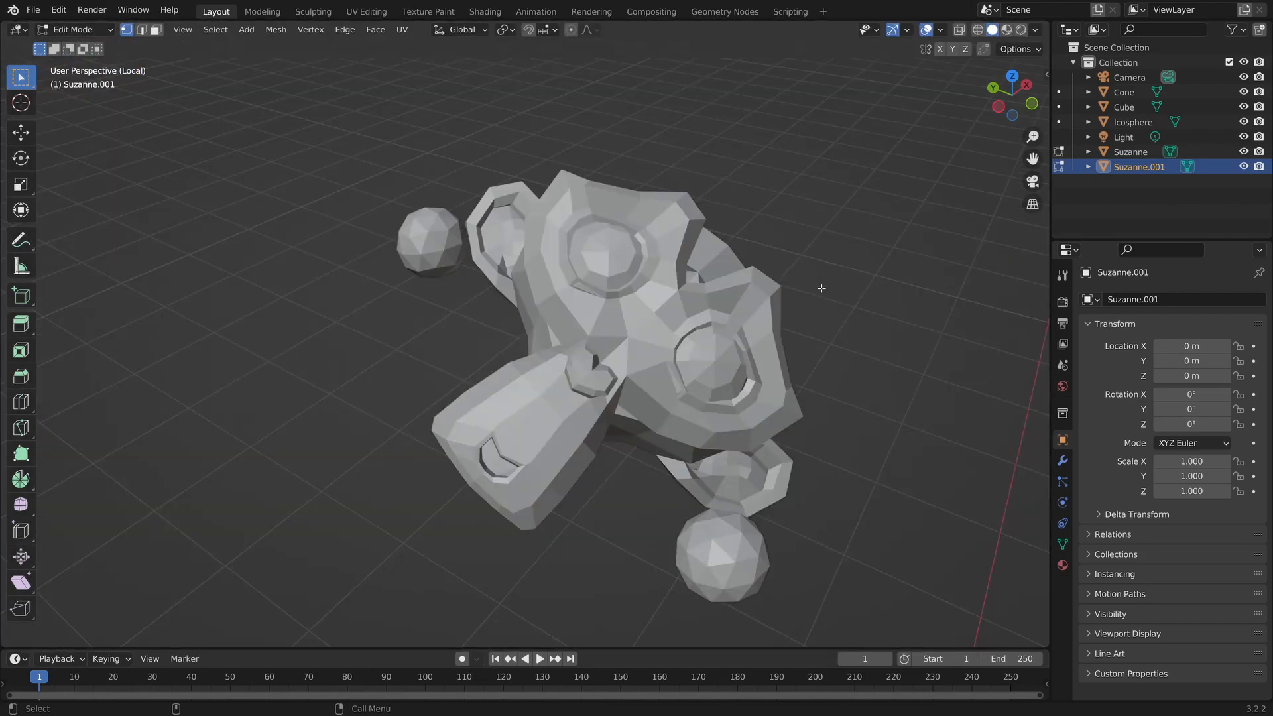
{"action": "key", "text": "KP_Divide"}
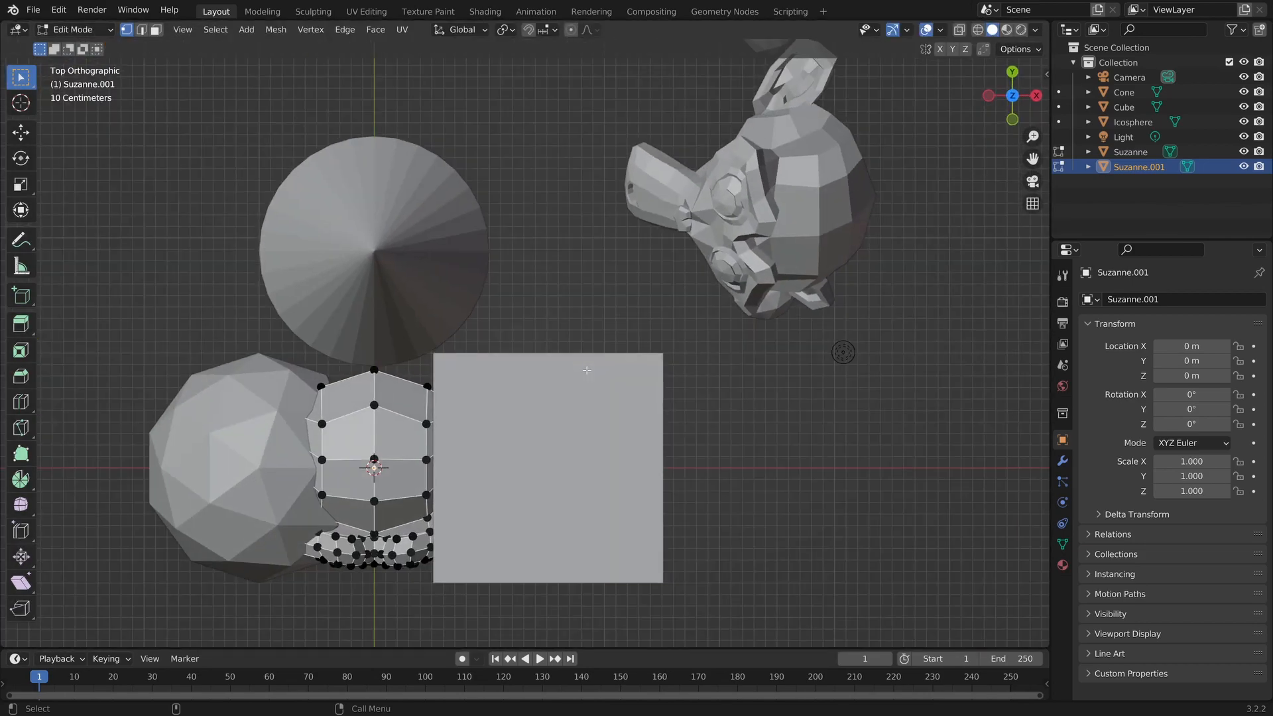
Step: Return to Object Mode and delete the linked duplicate head Suzanne.001 at the world origin
{"action": "middle_click_drag", "start_coordinate": [561, 332], "coordinate": [662, 288]}
{"action": "key", "text": "Tab"}
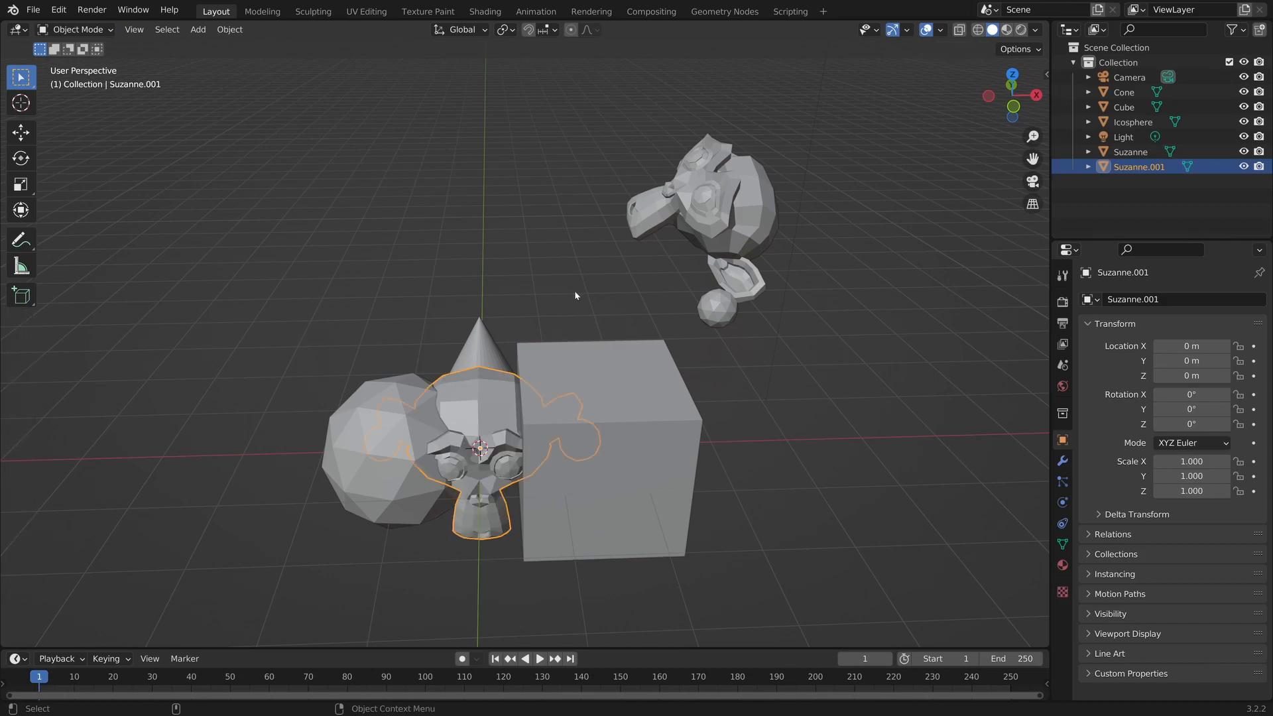
{"action": "left_click", "coordinate": [800, 419]}
{"action": "left_click", "coordinate": [483, 429]}
{"action": "key", "text": "x"}
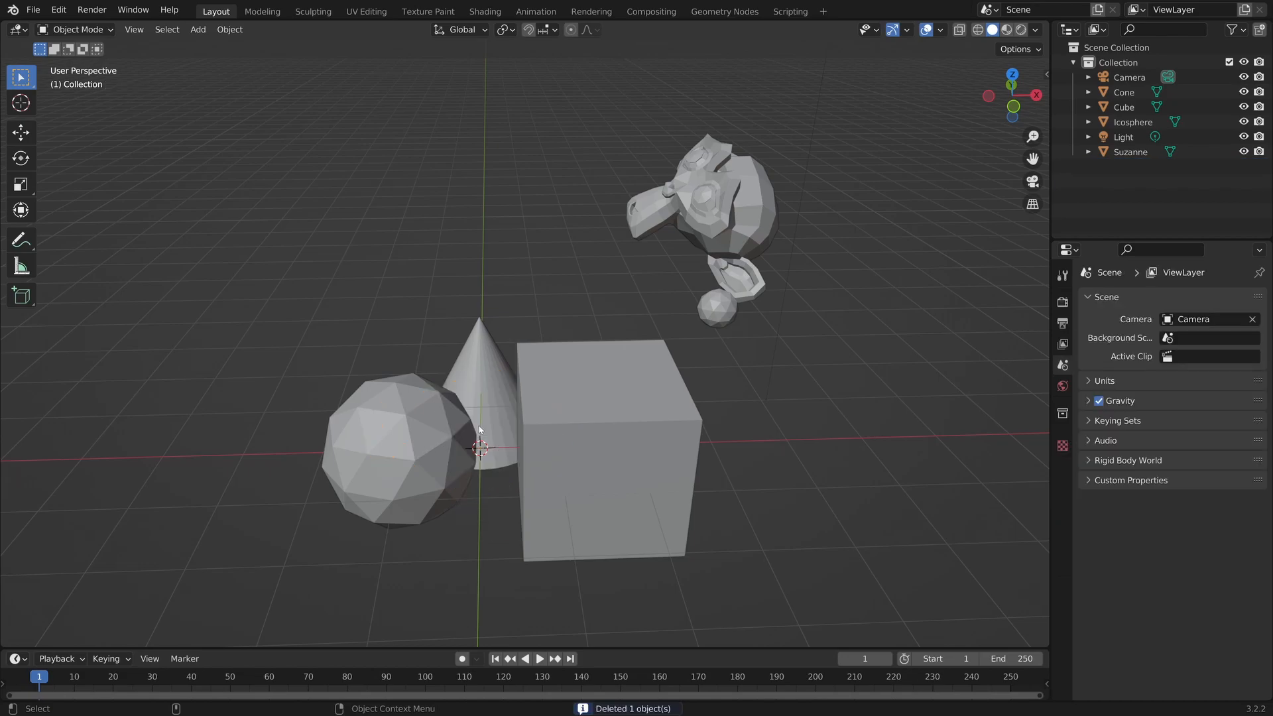
{"action": "middle_click_drag", "start_coordinate": [497, 288], "coordinate": [400, 232]}
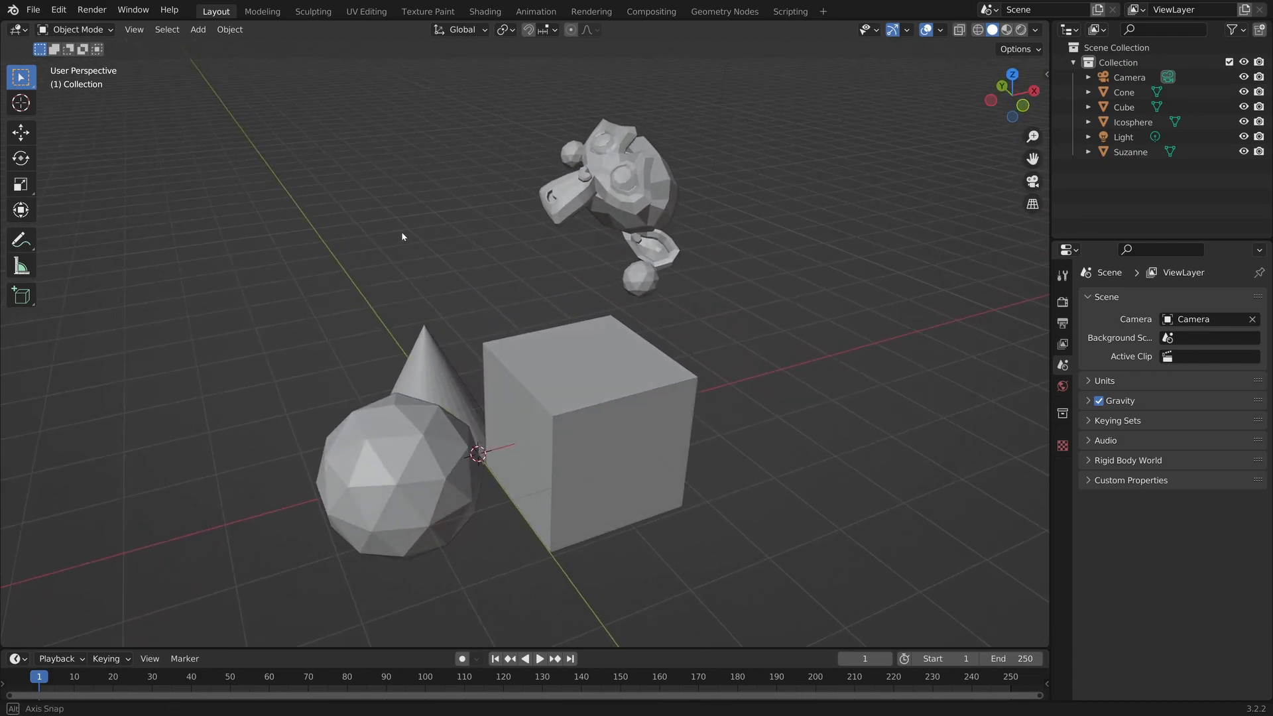
{"action": "scroll", "coordinate": [418, 242], "scroll_direction": "up", "scroll_amount": 2}
{"action": "scroll", "coordinate": [417, 239], "scroll_direction": "down", "scroll_amount": 3}
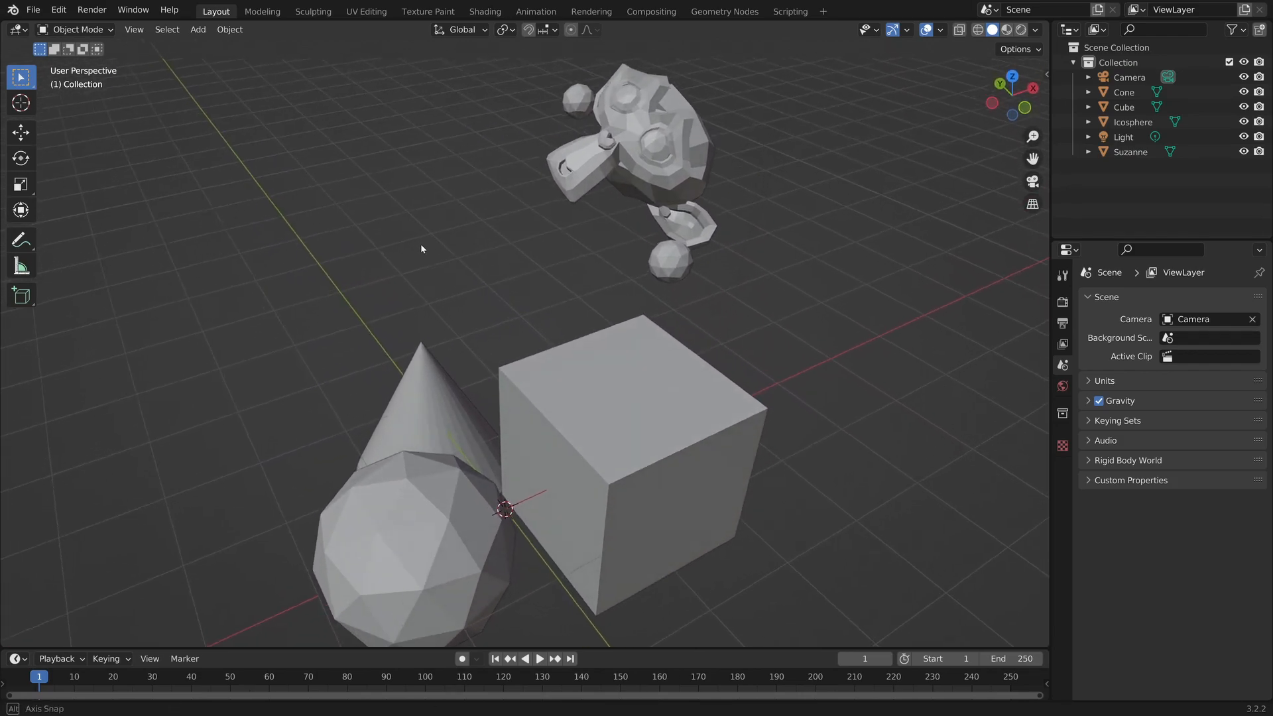
{"action": "mouse_move", "coordinate": [421, 264]}
{"action": "middle_mouse_down"}
{"action": "mouse_move", "coordinate": [437, 279]}
{"action": "mouse_move", "coordinate": [427, 264]}
{"action": "middle_mouse_up"}
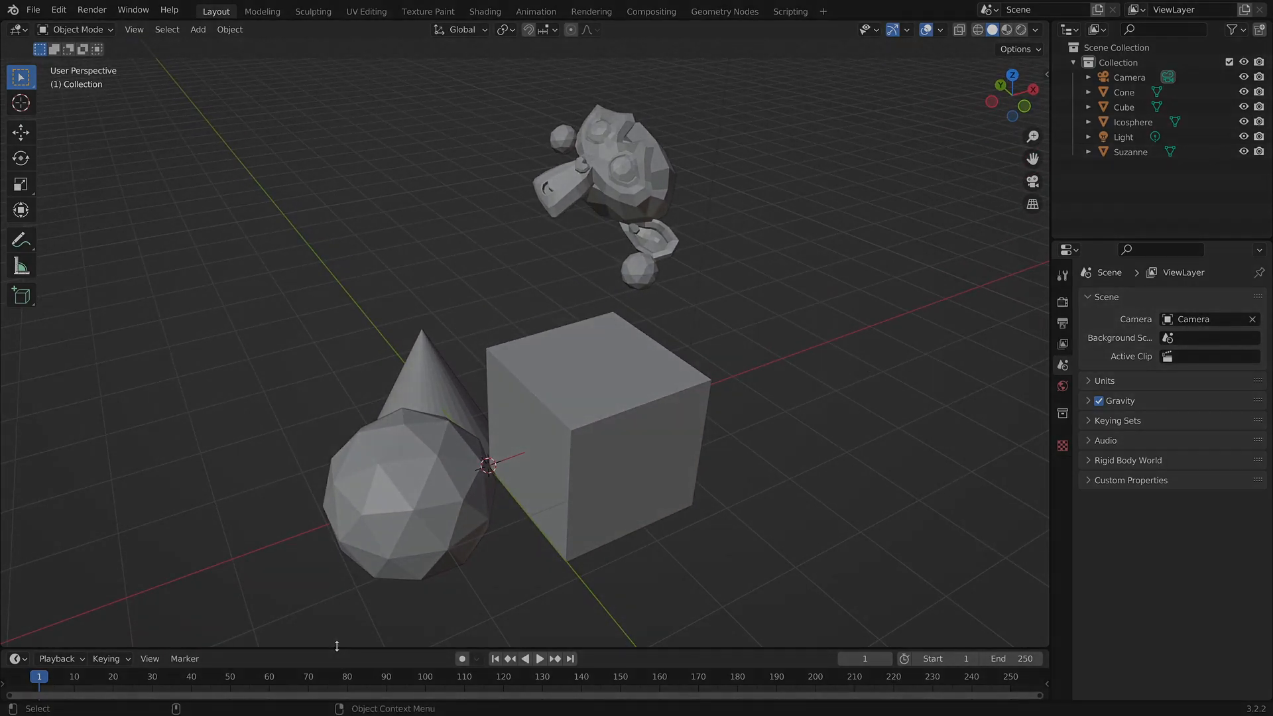